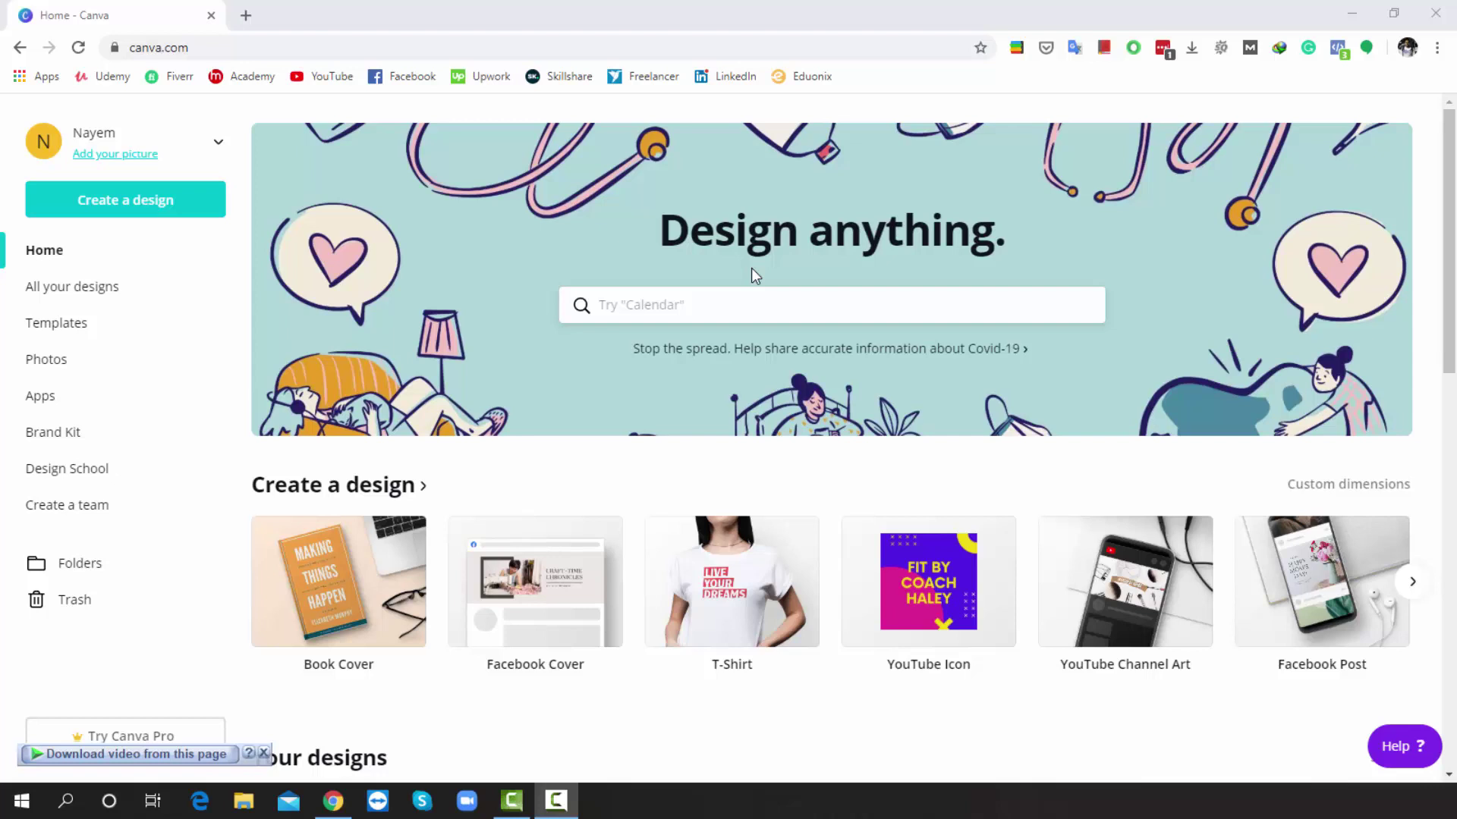
Search the design types for "blog" and open the Blog Graphic templates
left_click(705, 306)
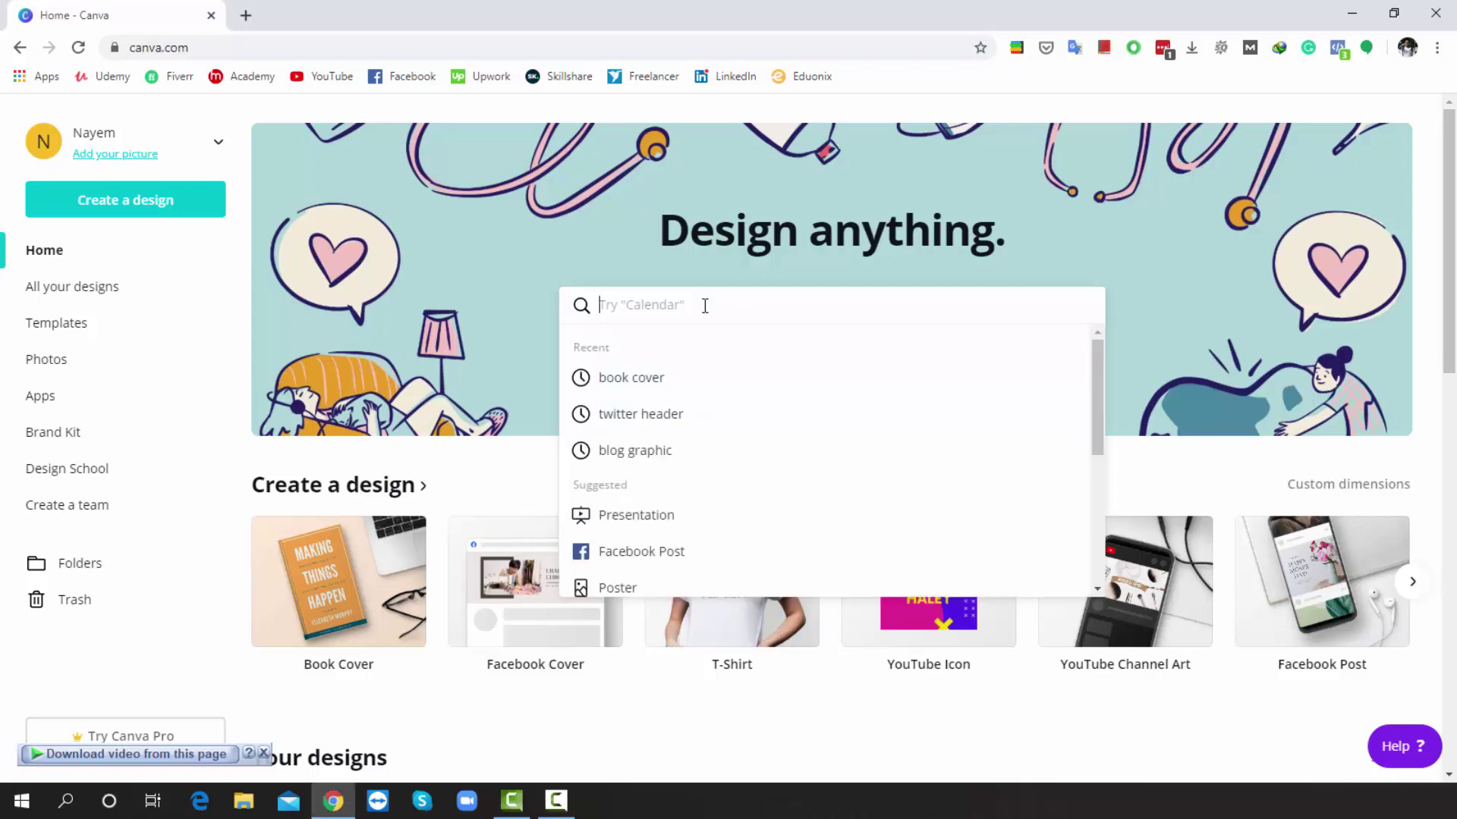
type("blog")
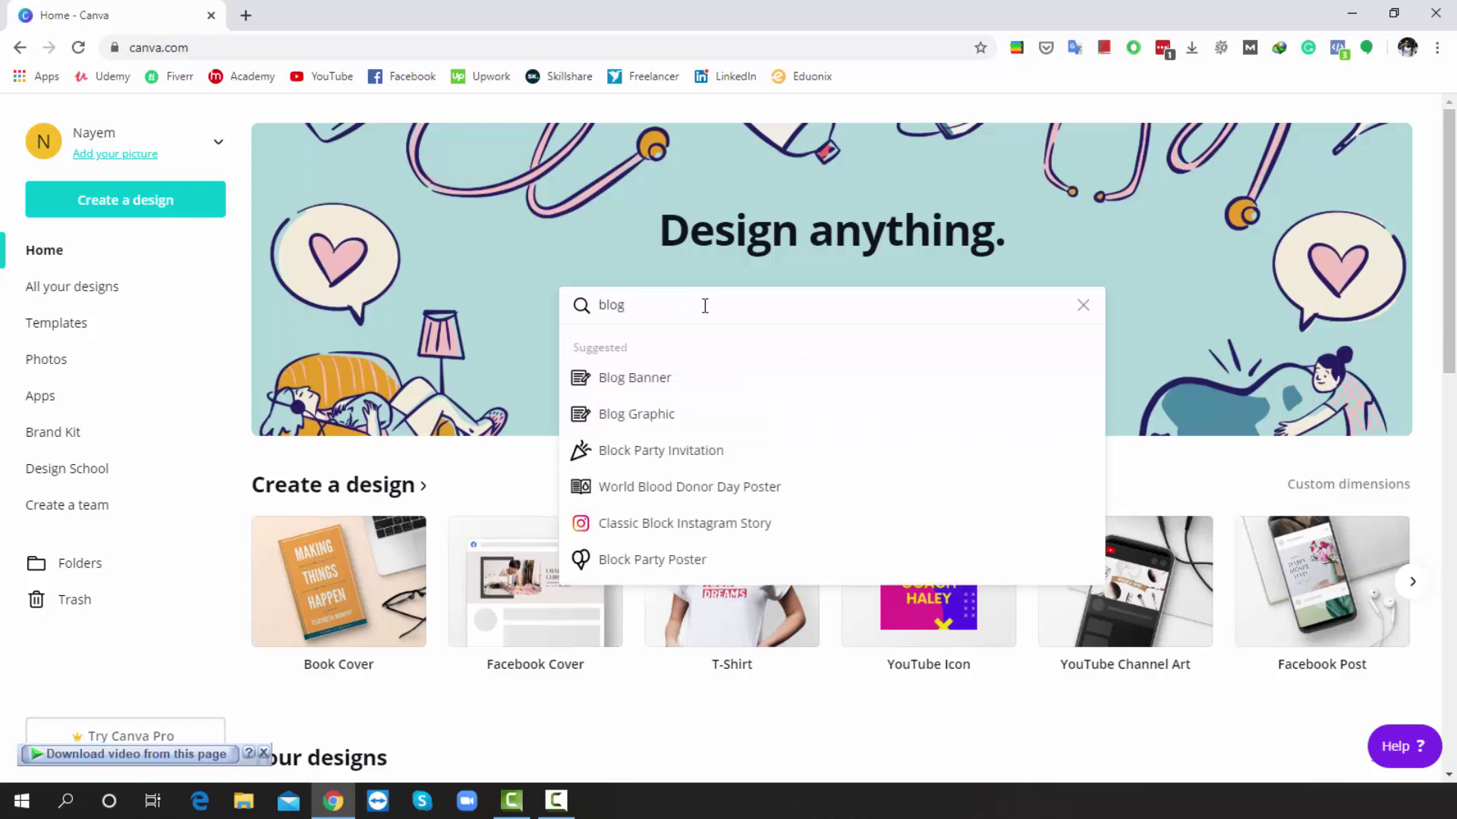
left_click(649, 417)
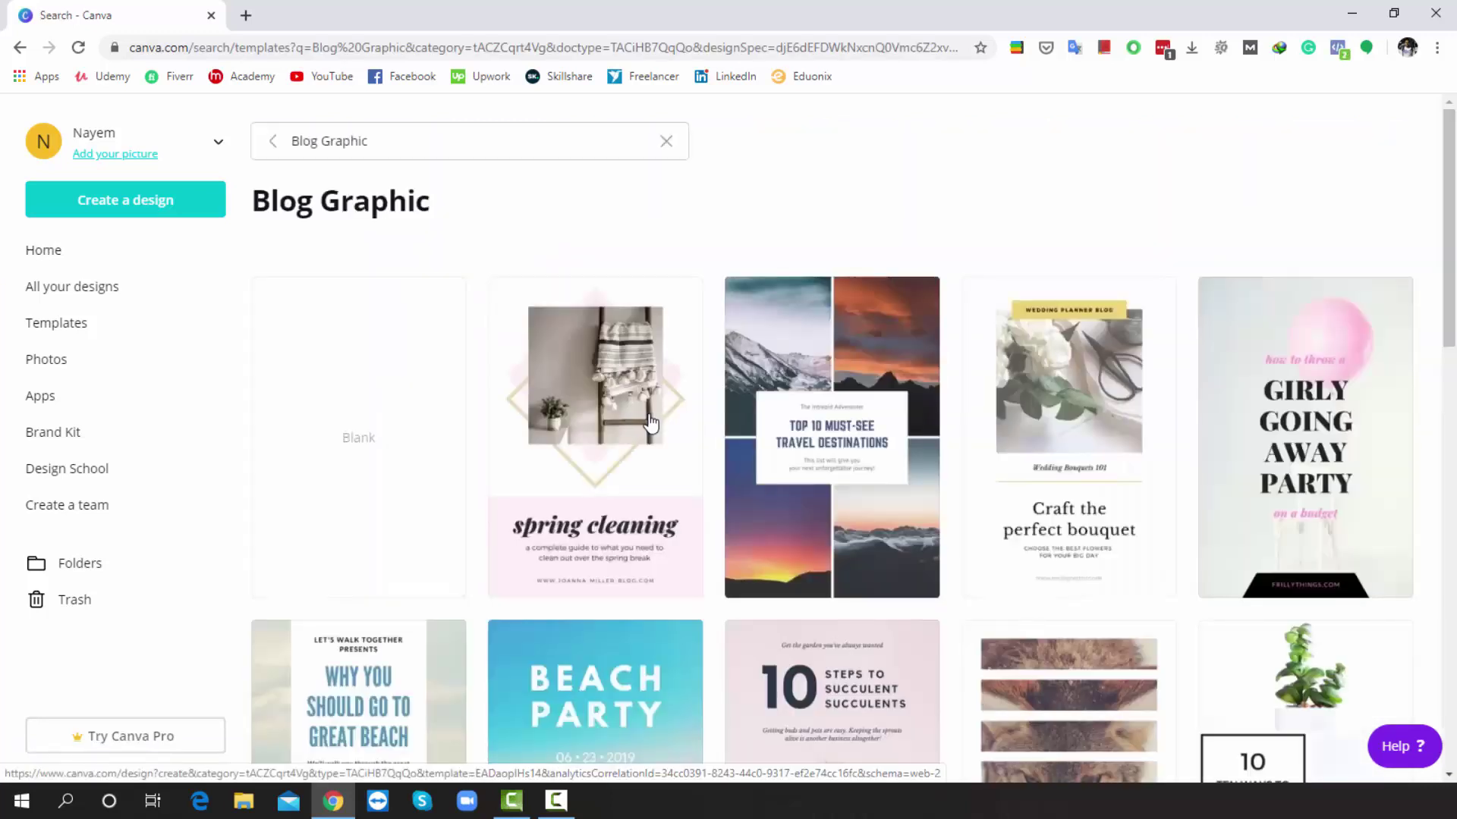
Browse the Blog Graphic templates and open the "5 Minute Workouts to do everyday" template for editing
scroll(1019, 546, "down", 5)
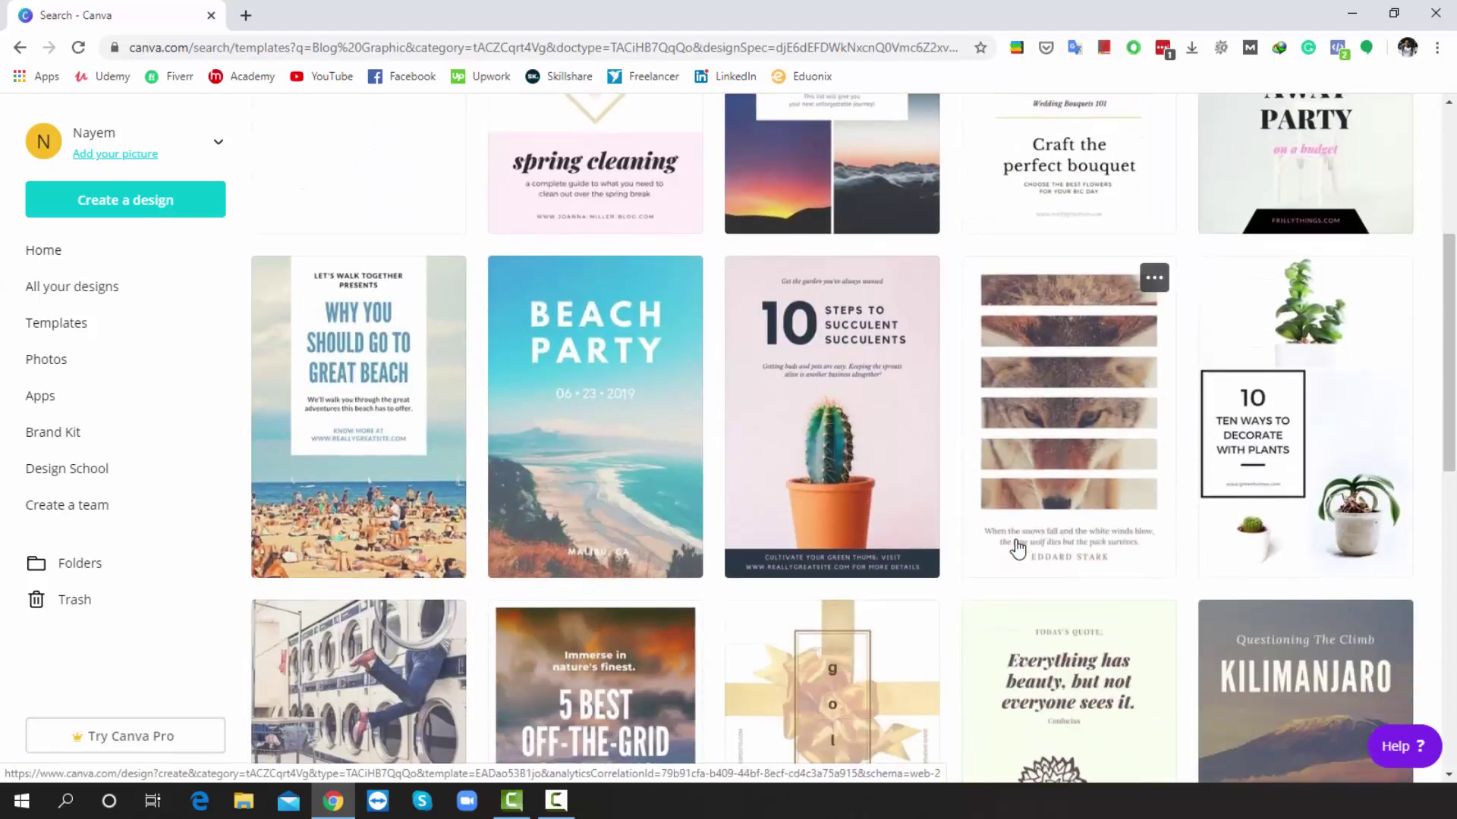
scroll(1019, 547, "down", 5)
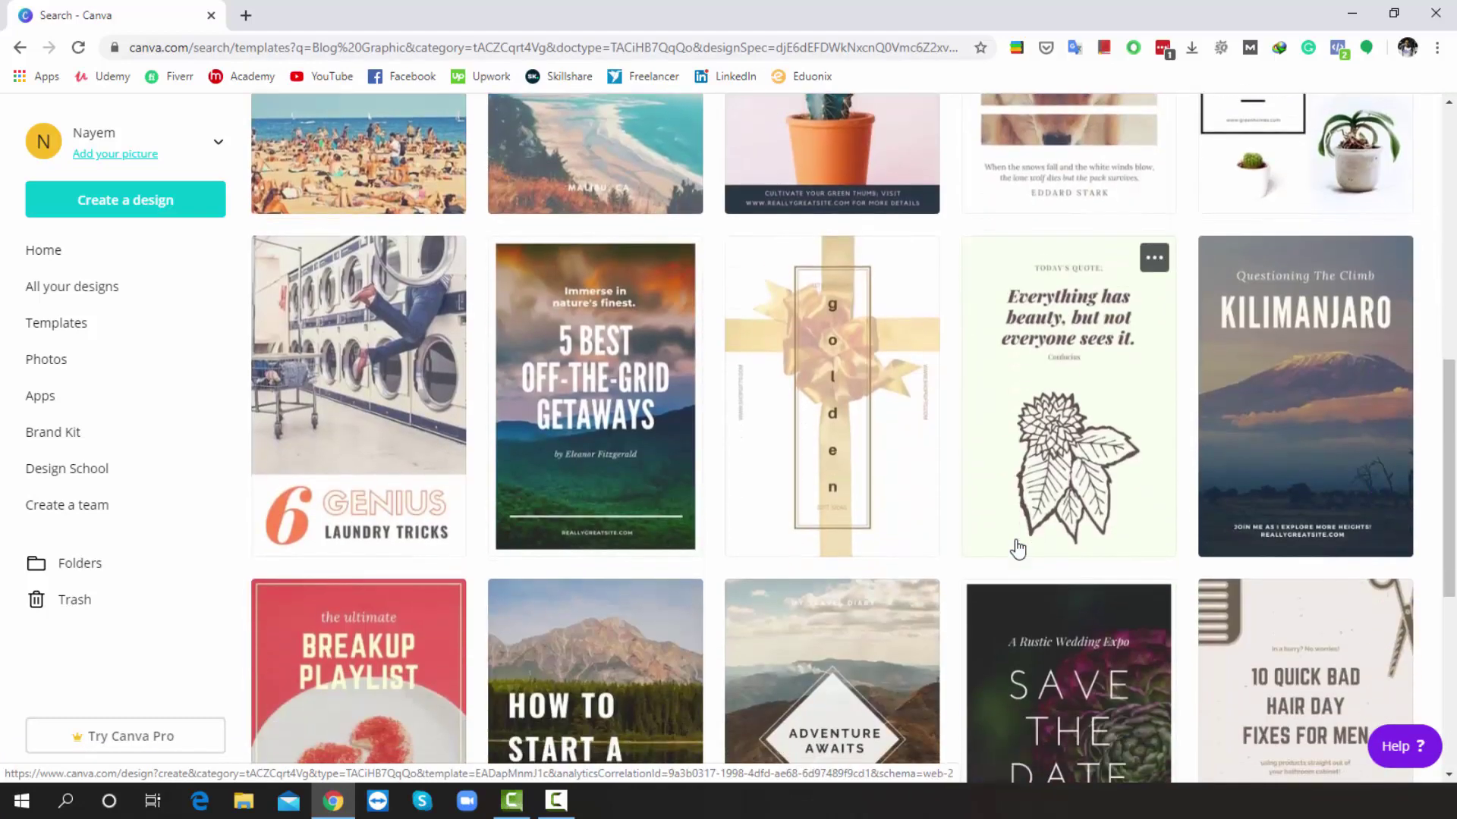
scroll(1017, 548, "down", 6)
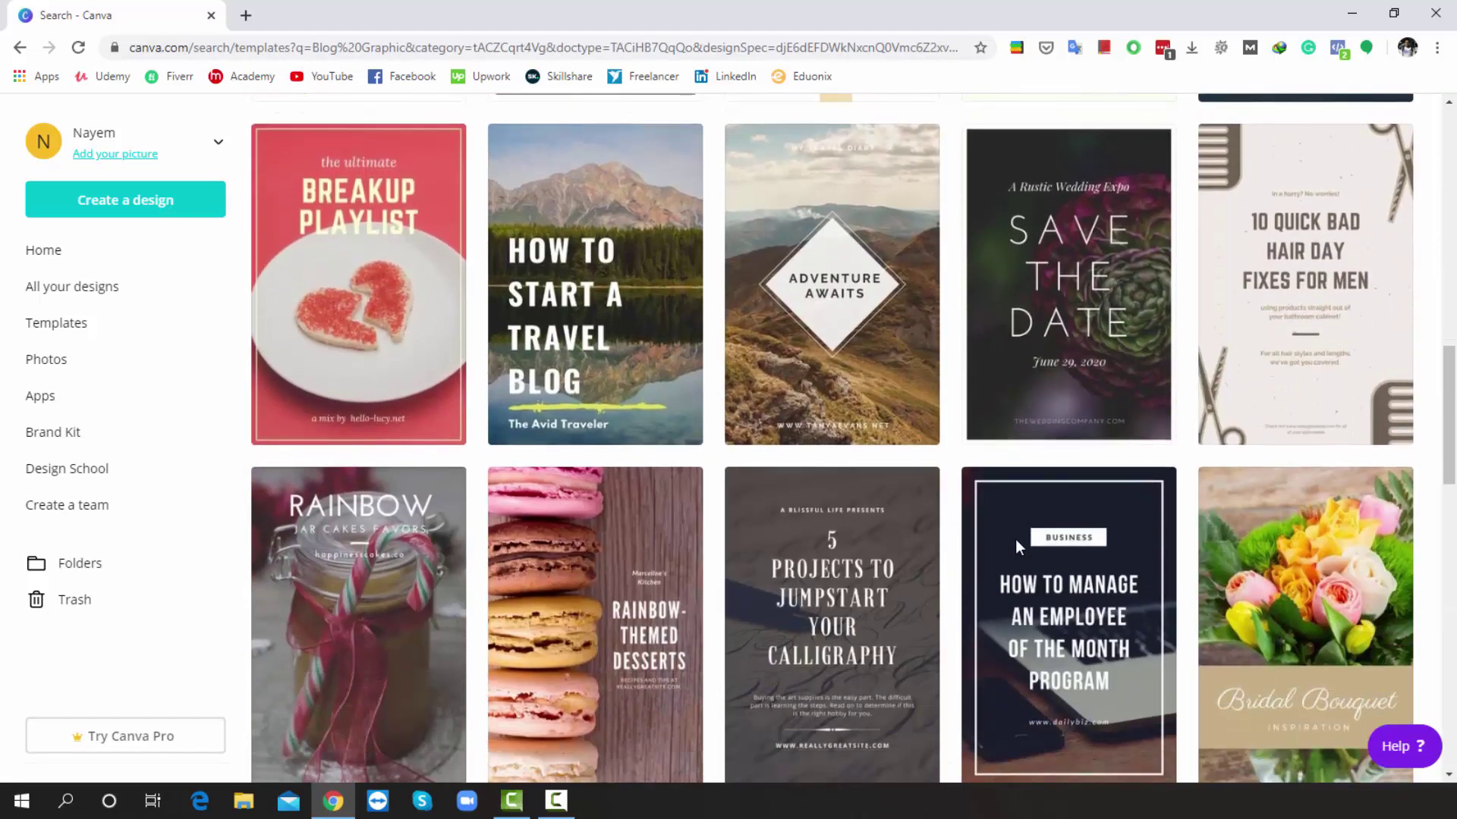
scroll(1017, 543, "down", 6)
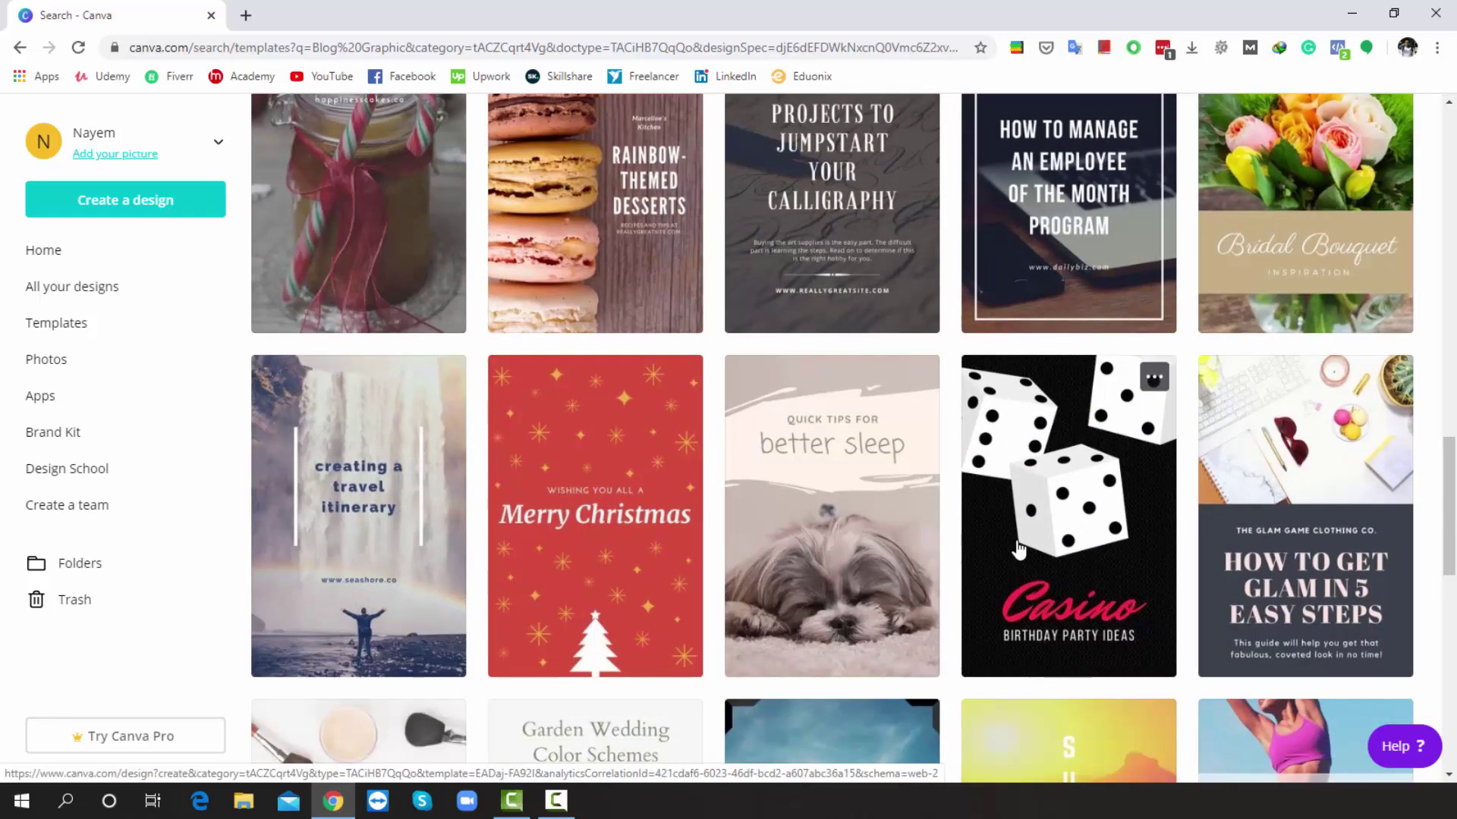
scroll(1019, 548, "down", 7)
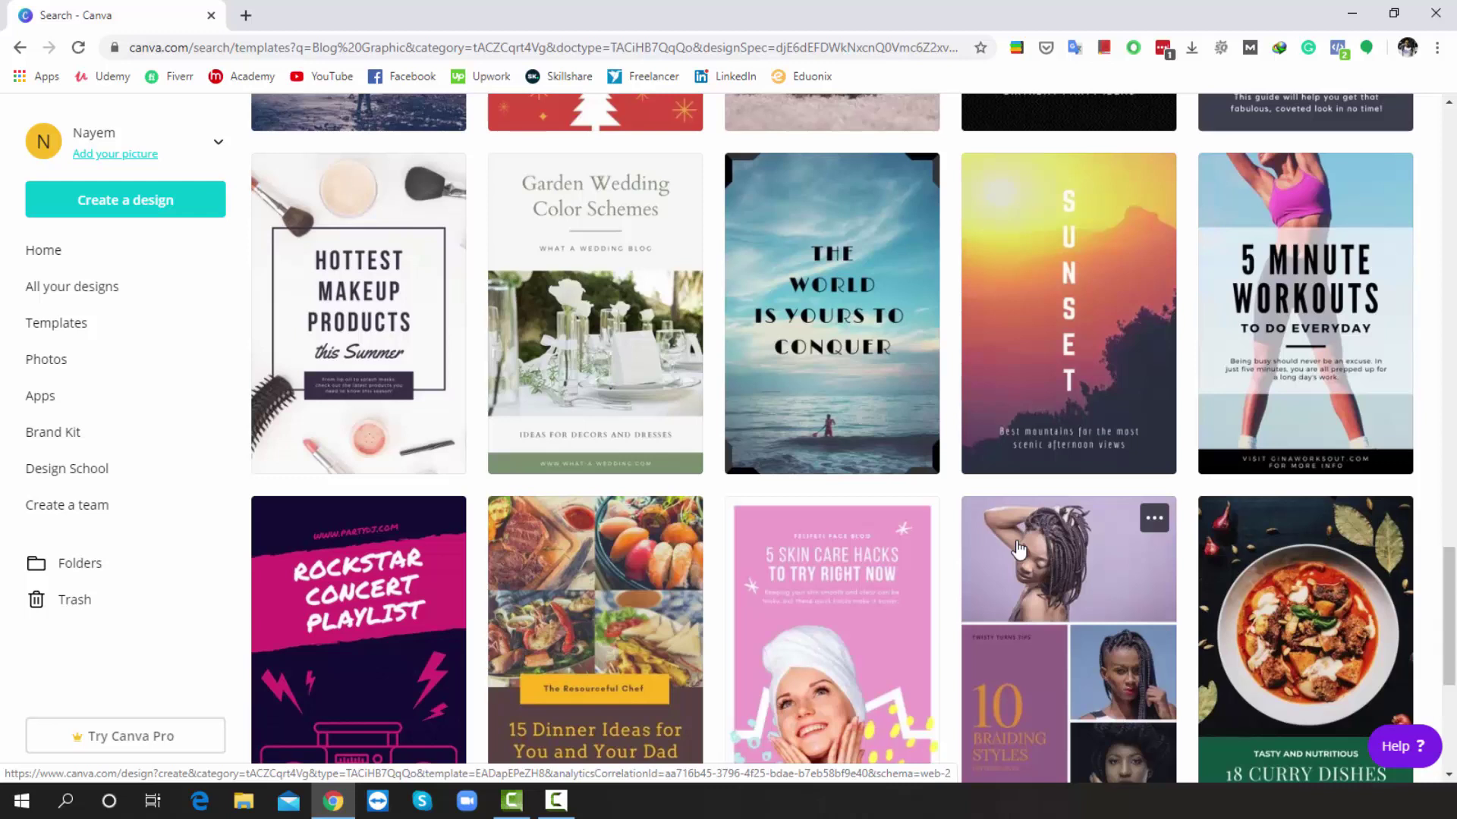
left_click(1324, 283)
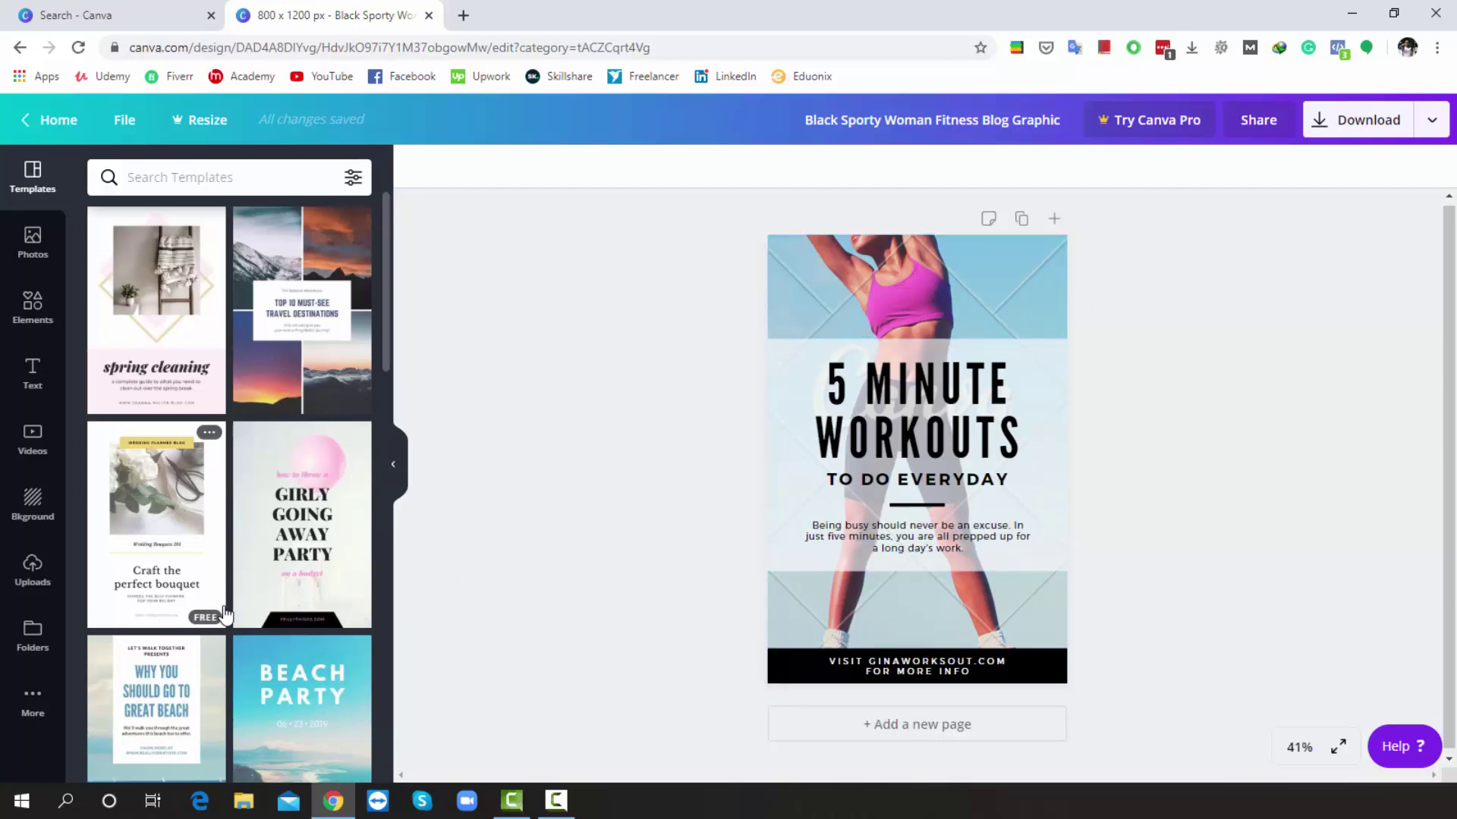
Search the editor's template collection for "gym"
left_click(192, 176)
type("gym")
key("Return")
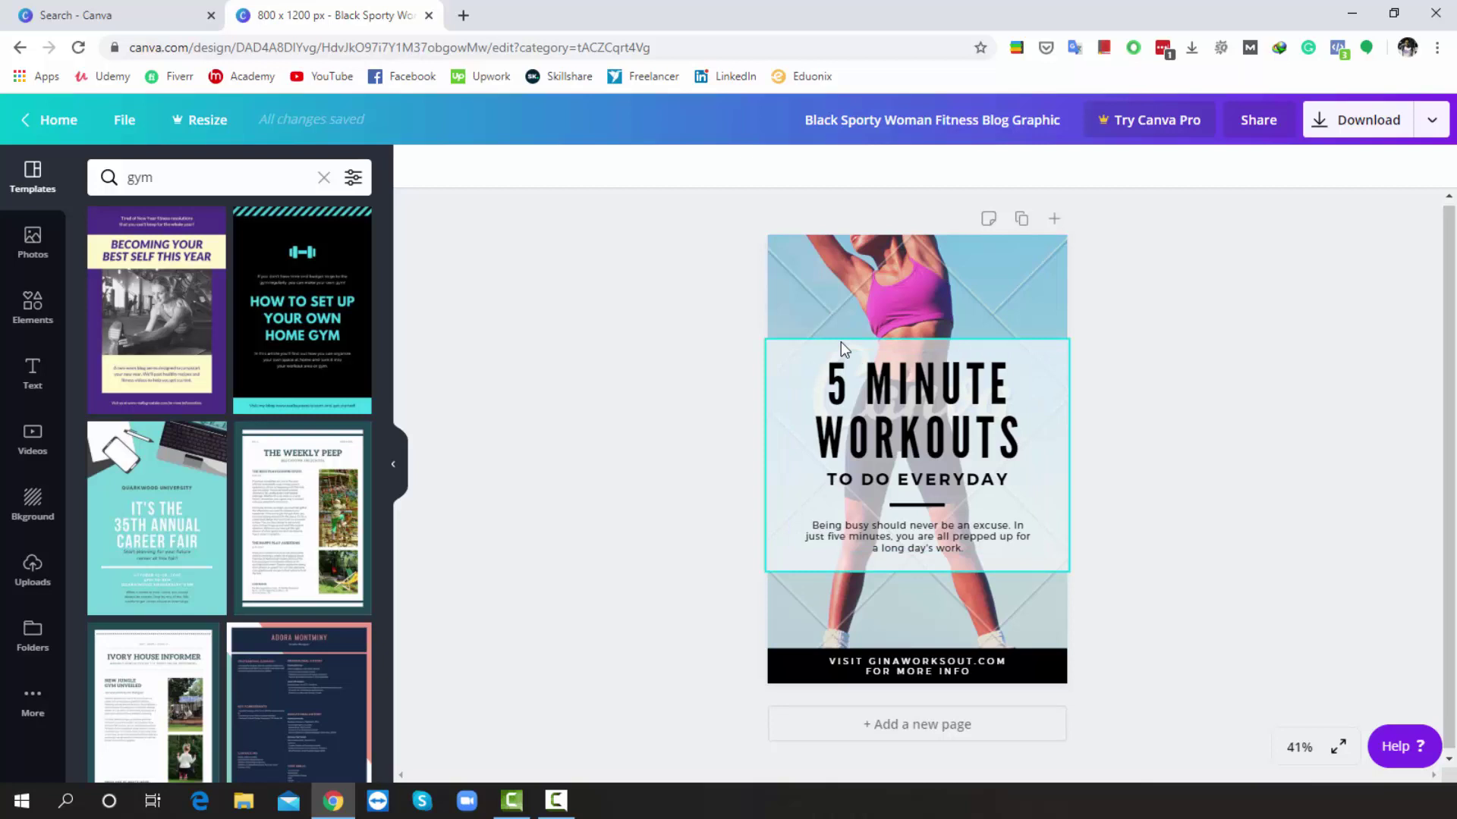
Open the Pexels photo library inside the editor and search it for "gym" images
left_click(28, 696)
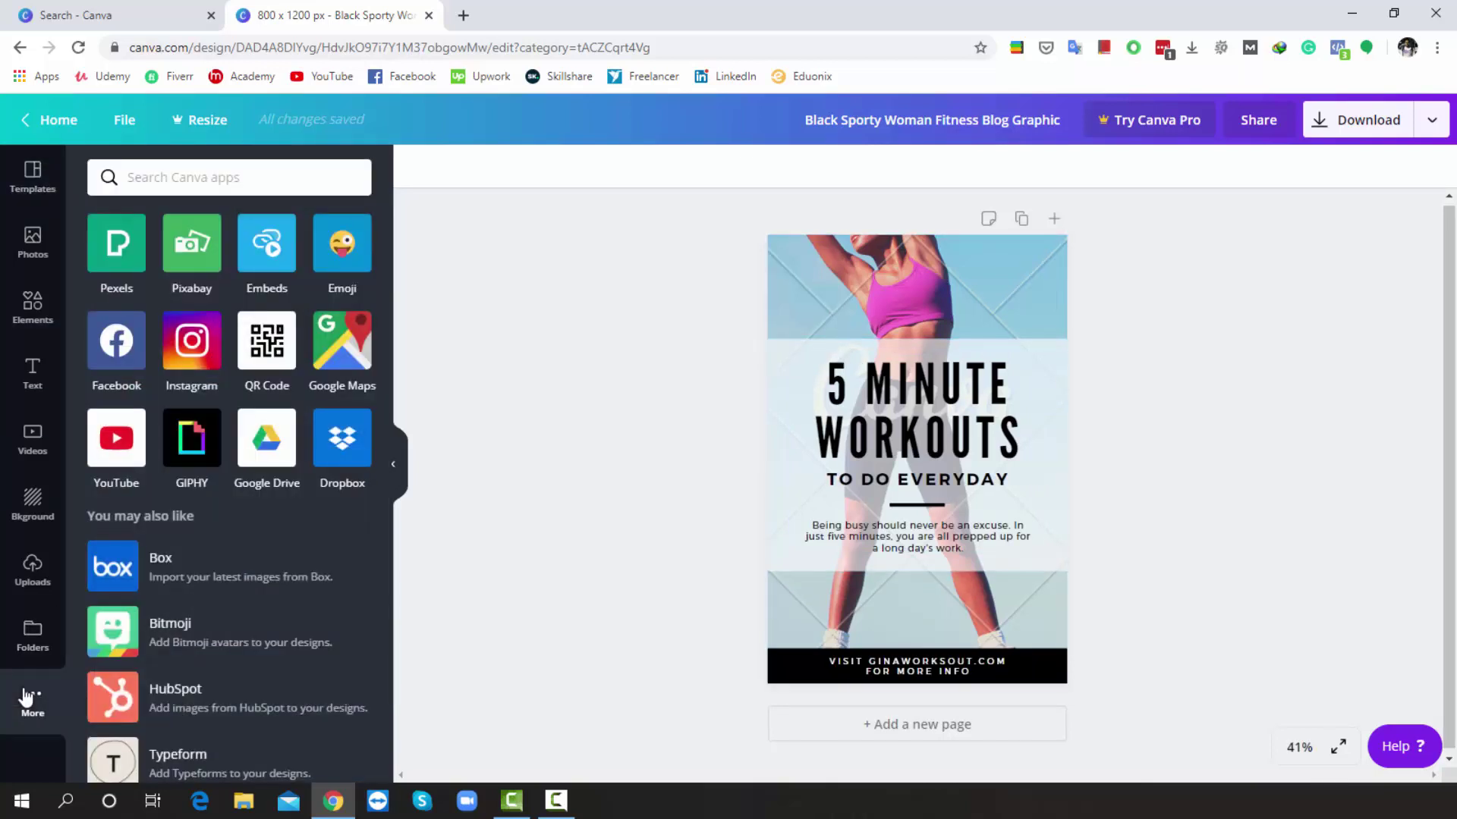
left_click(126, 260)
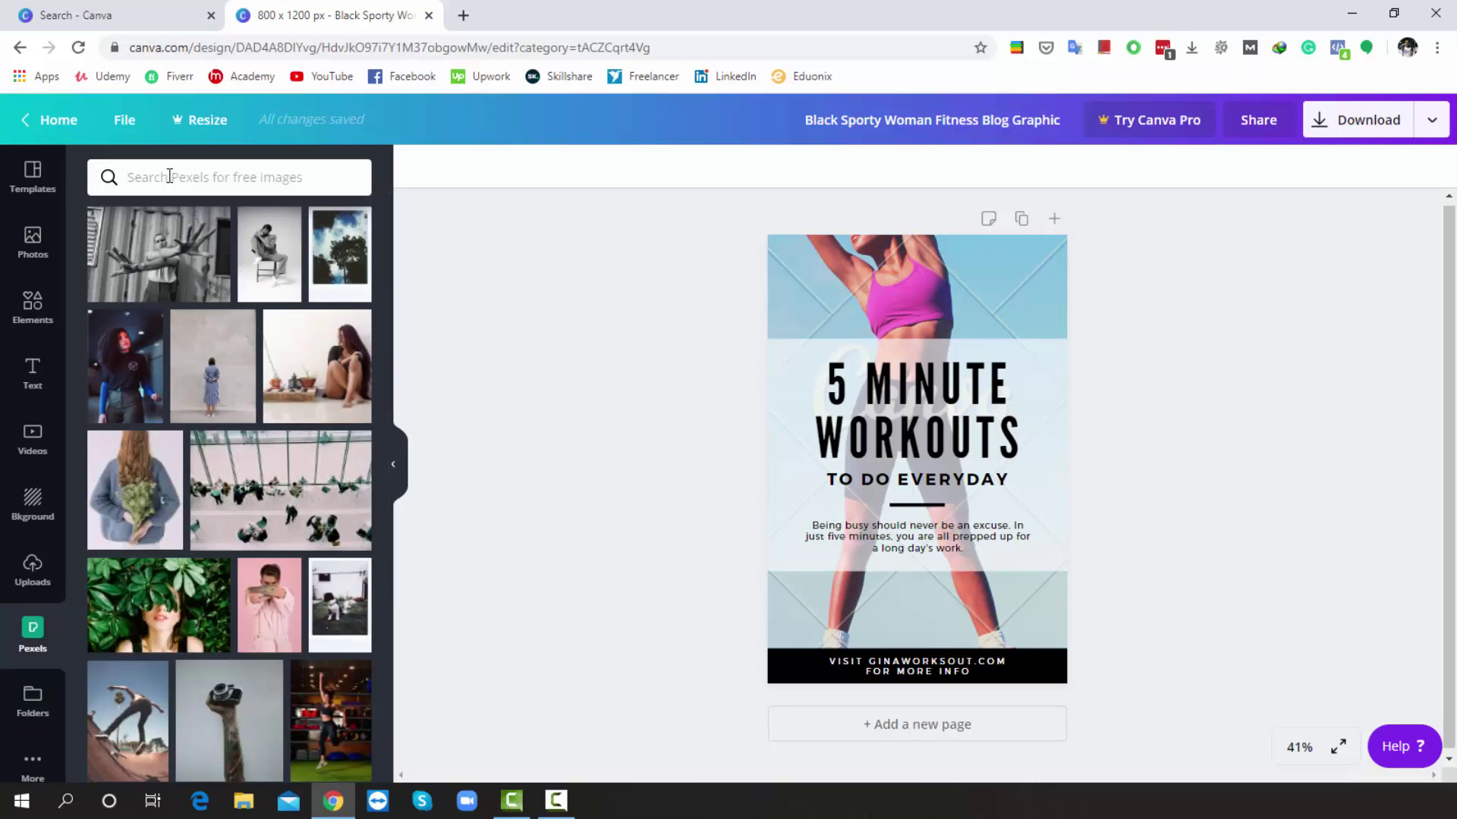
type("gym")
key("Return")
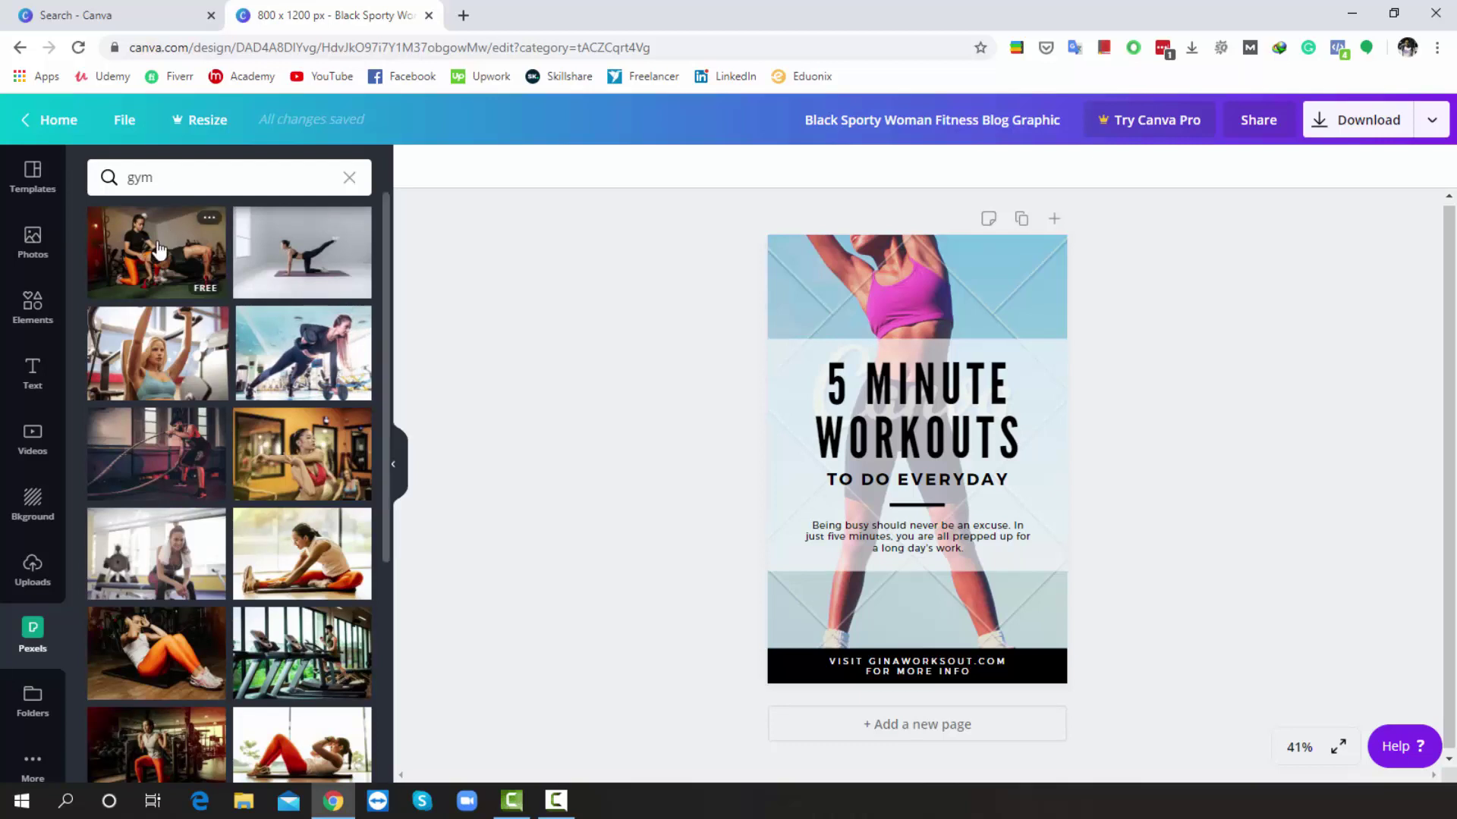
Try the trainer and group workout photos as the background, settling on the black-and-white photo of a shirtless man lifting a dumbbell
left_click_drag(157, 249, 828, 284)
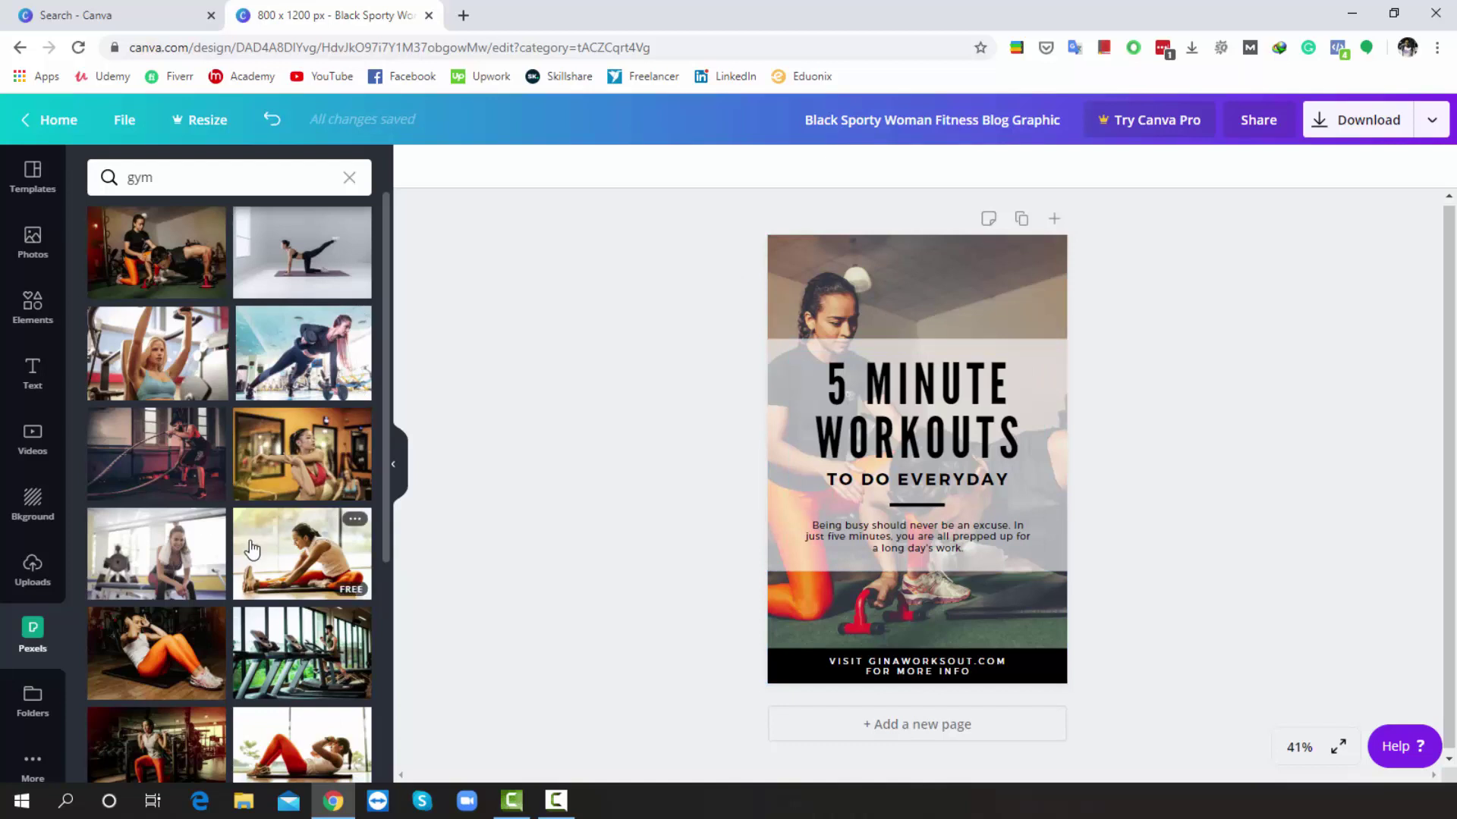
scroll(253, 548, "down", 15)
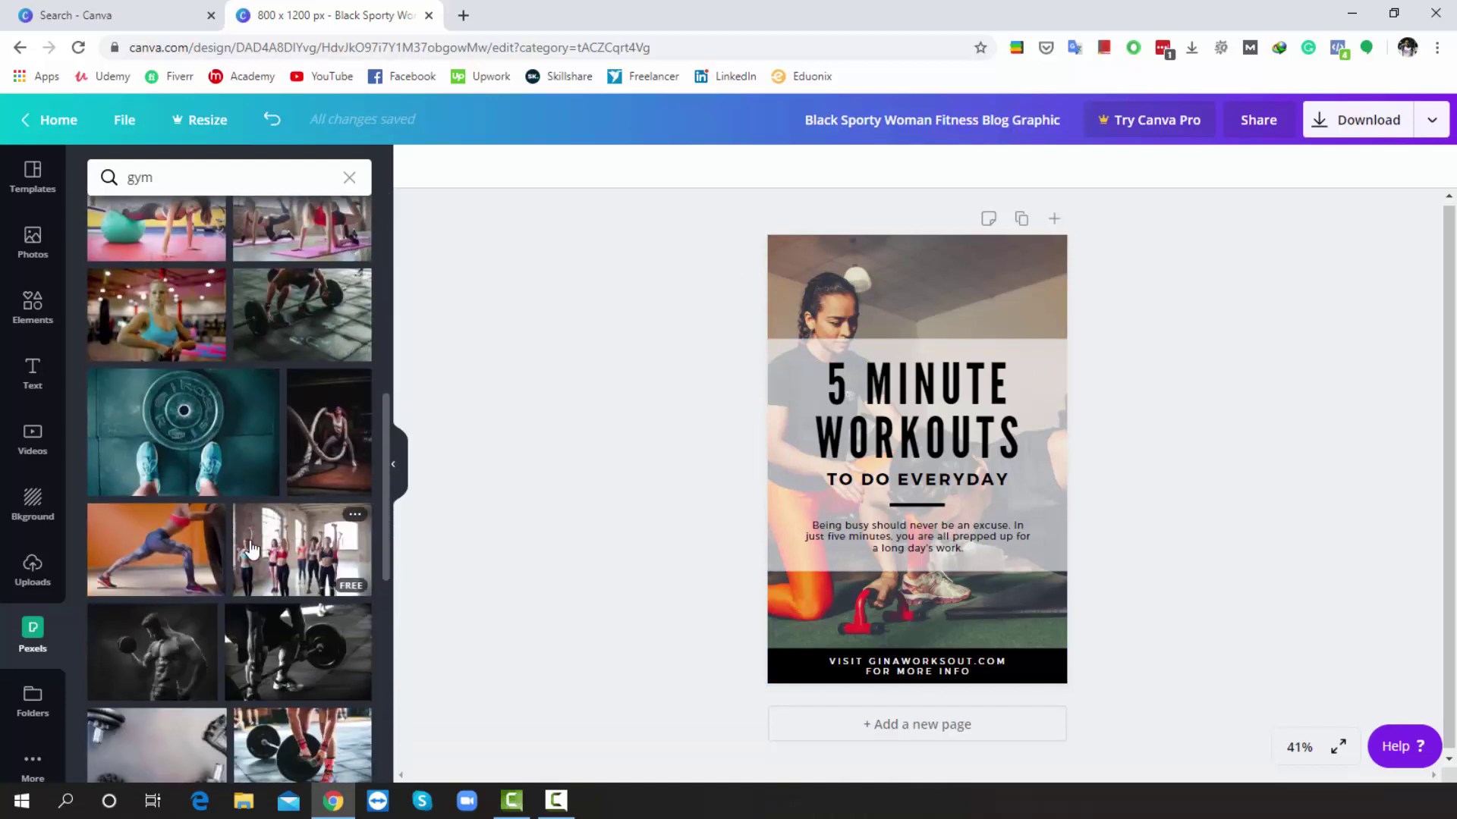
scroll(253, 549, "down", 1)
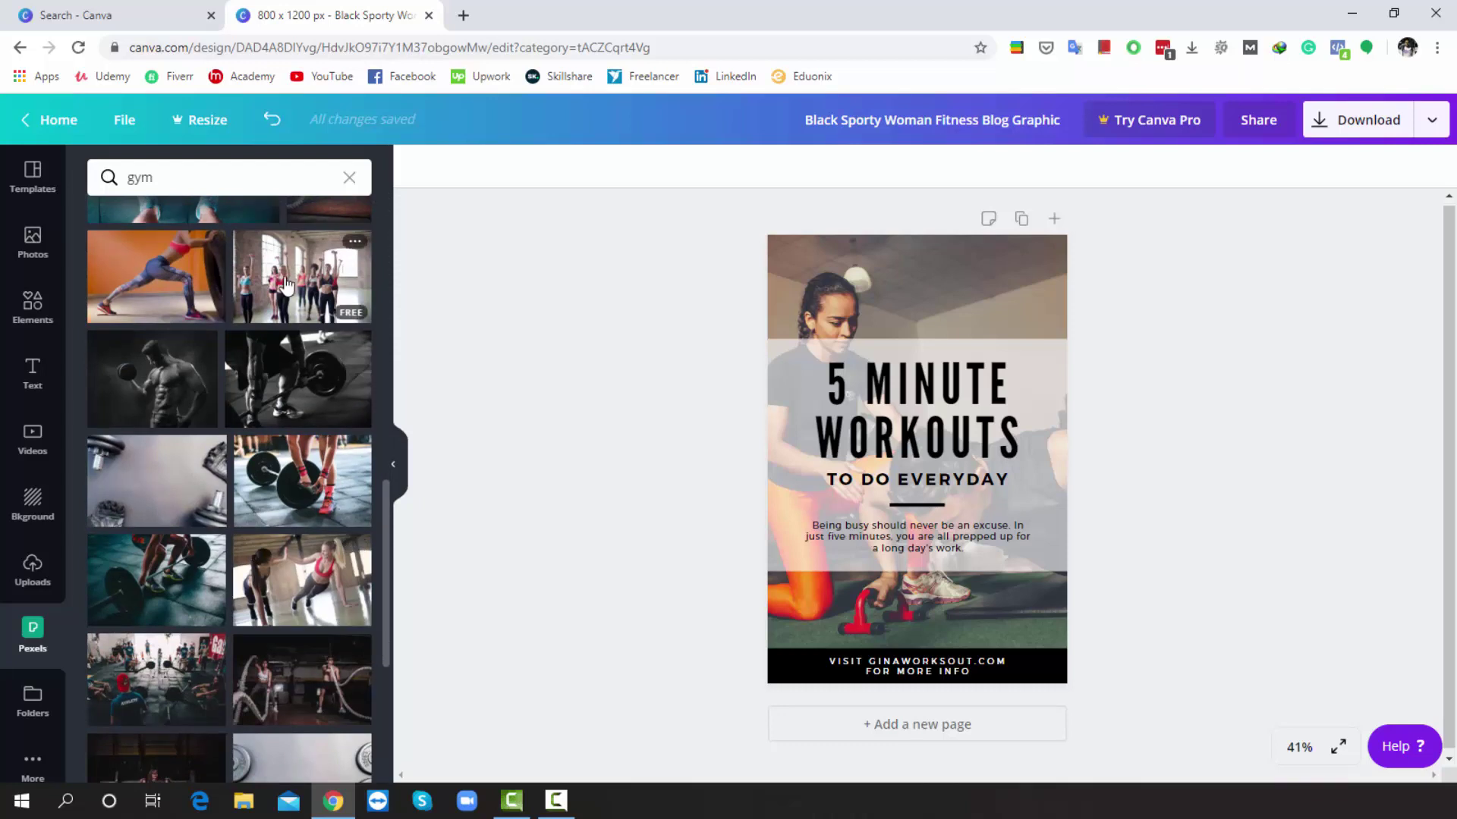
left_click_drag(286, 284, 801, 308)
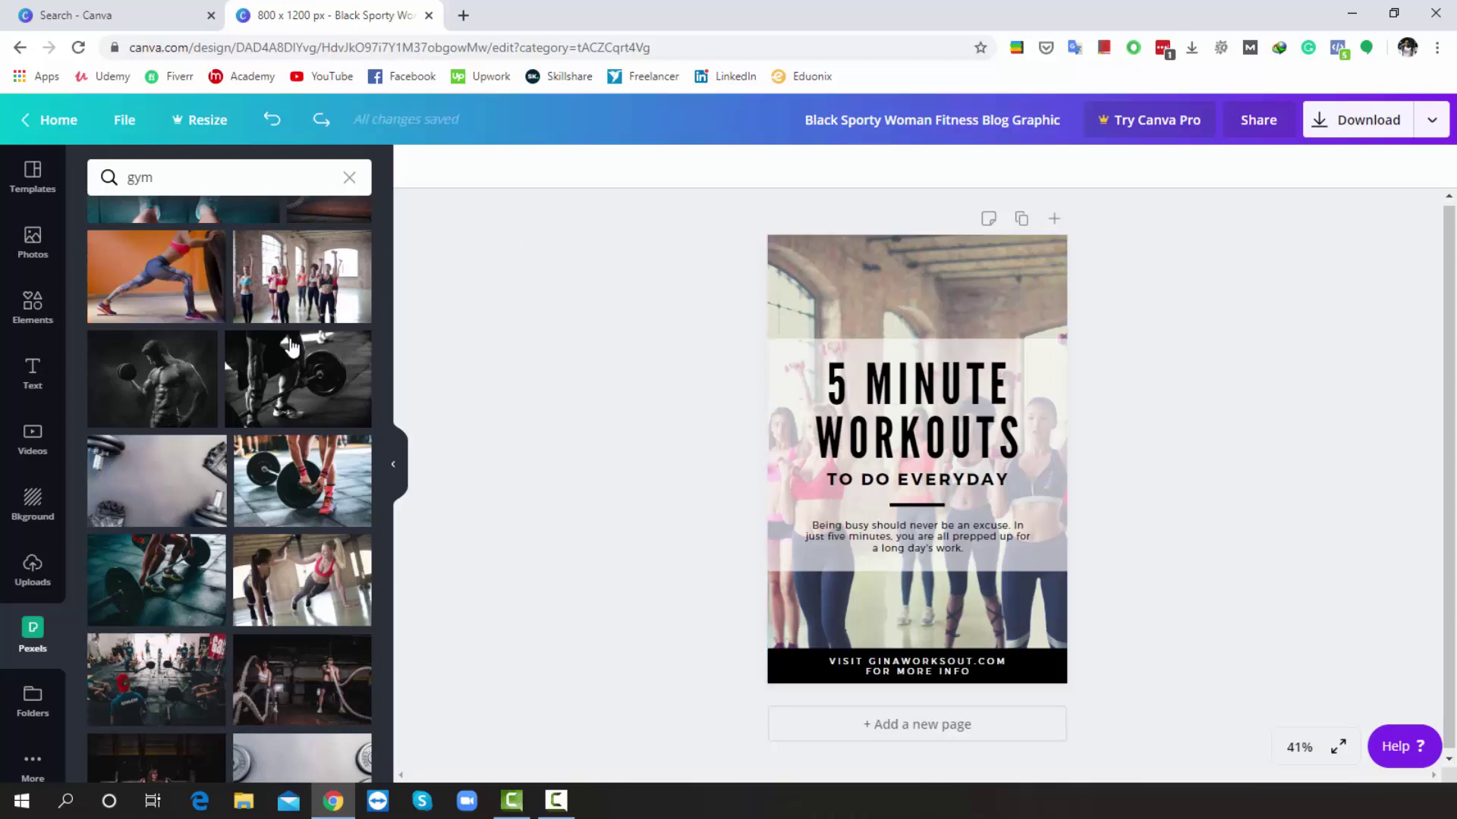
left_click_drag(175, 366, 828, 280)
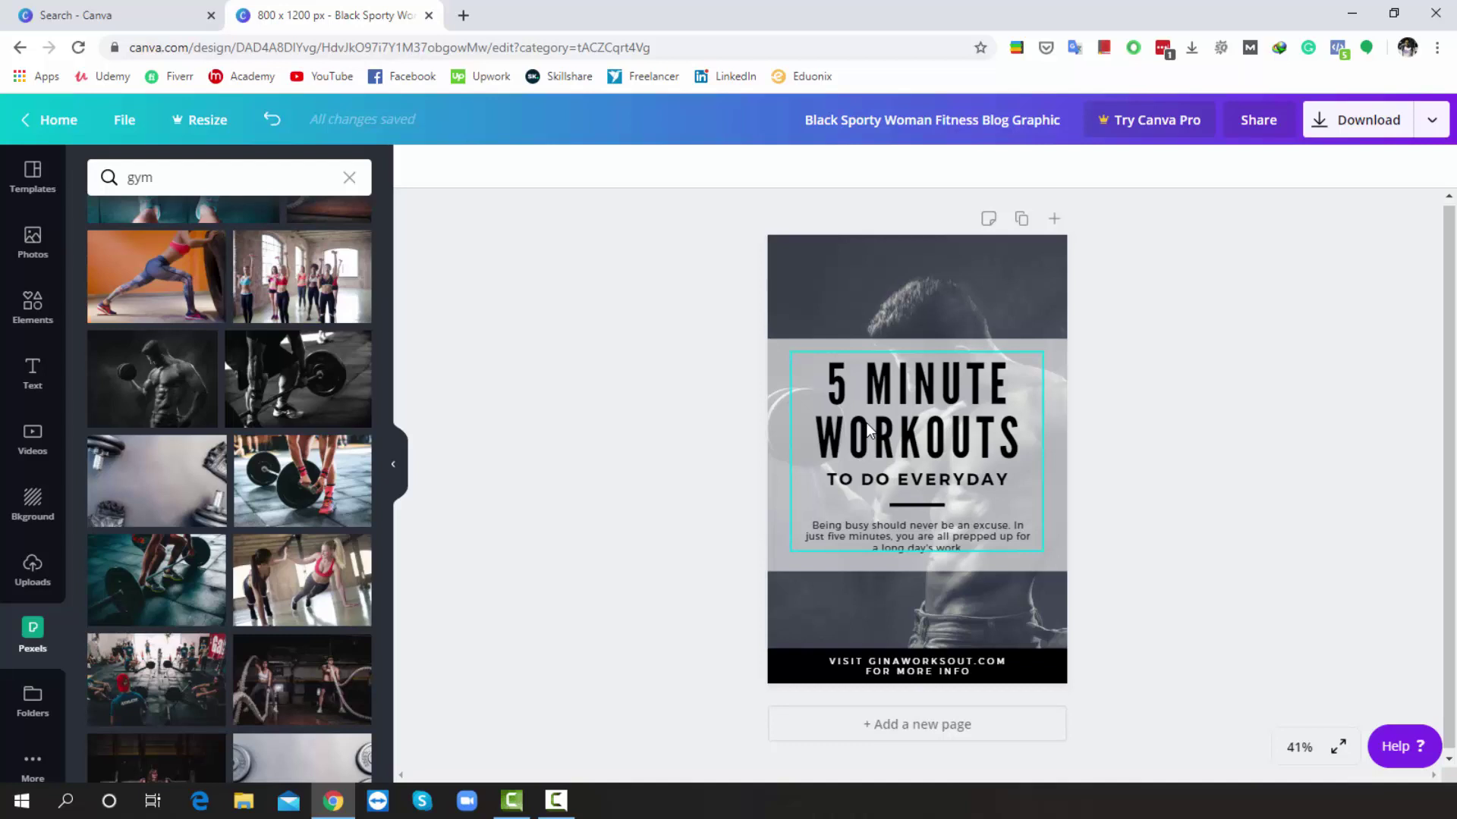
Change the number in the workouts heading so it reads "10 MINUTE WORKOUTS"
left_click(850, 387)
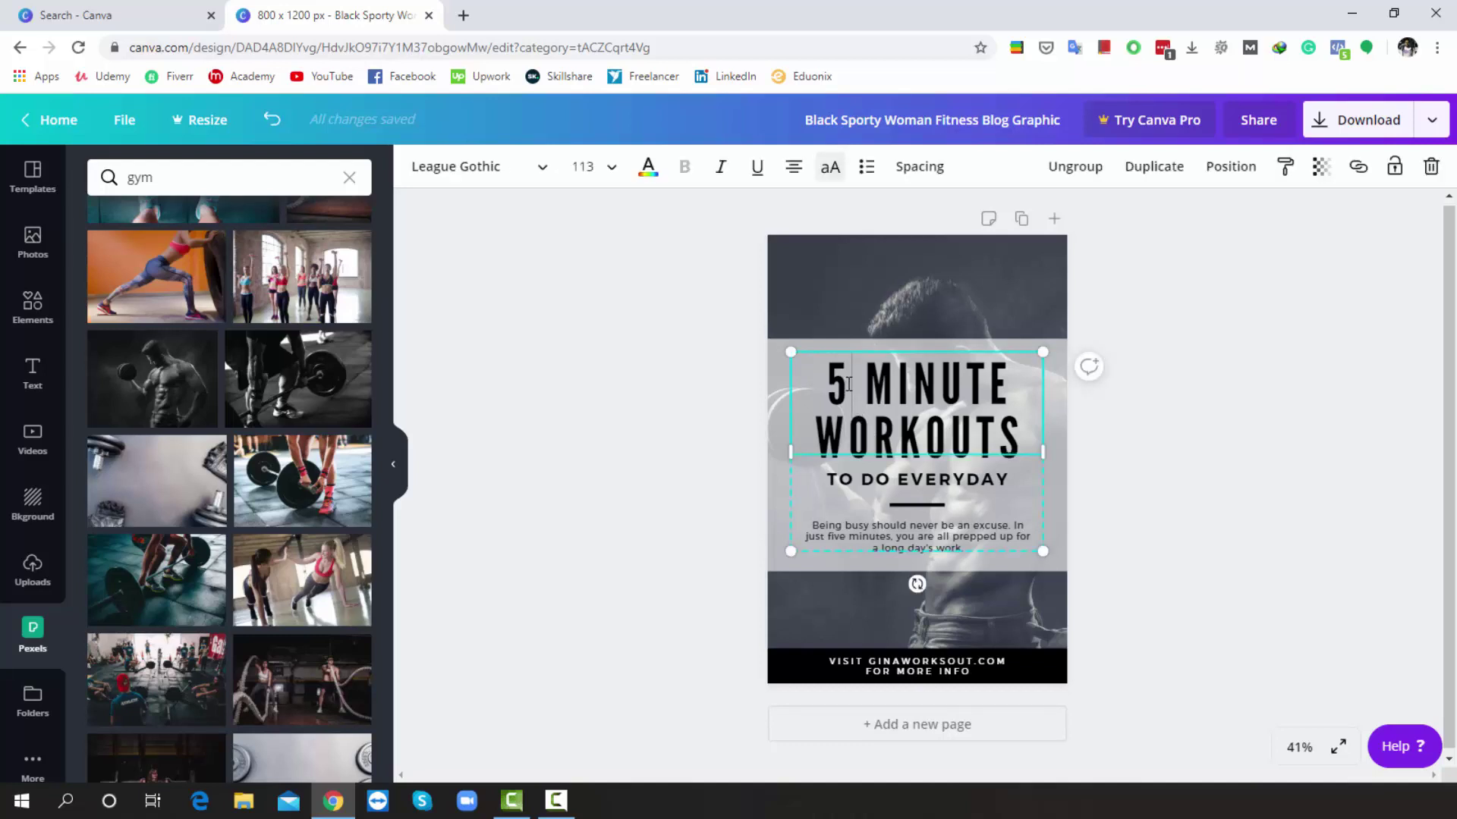
left_click(855, 383)
key("BackSpace")
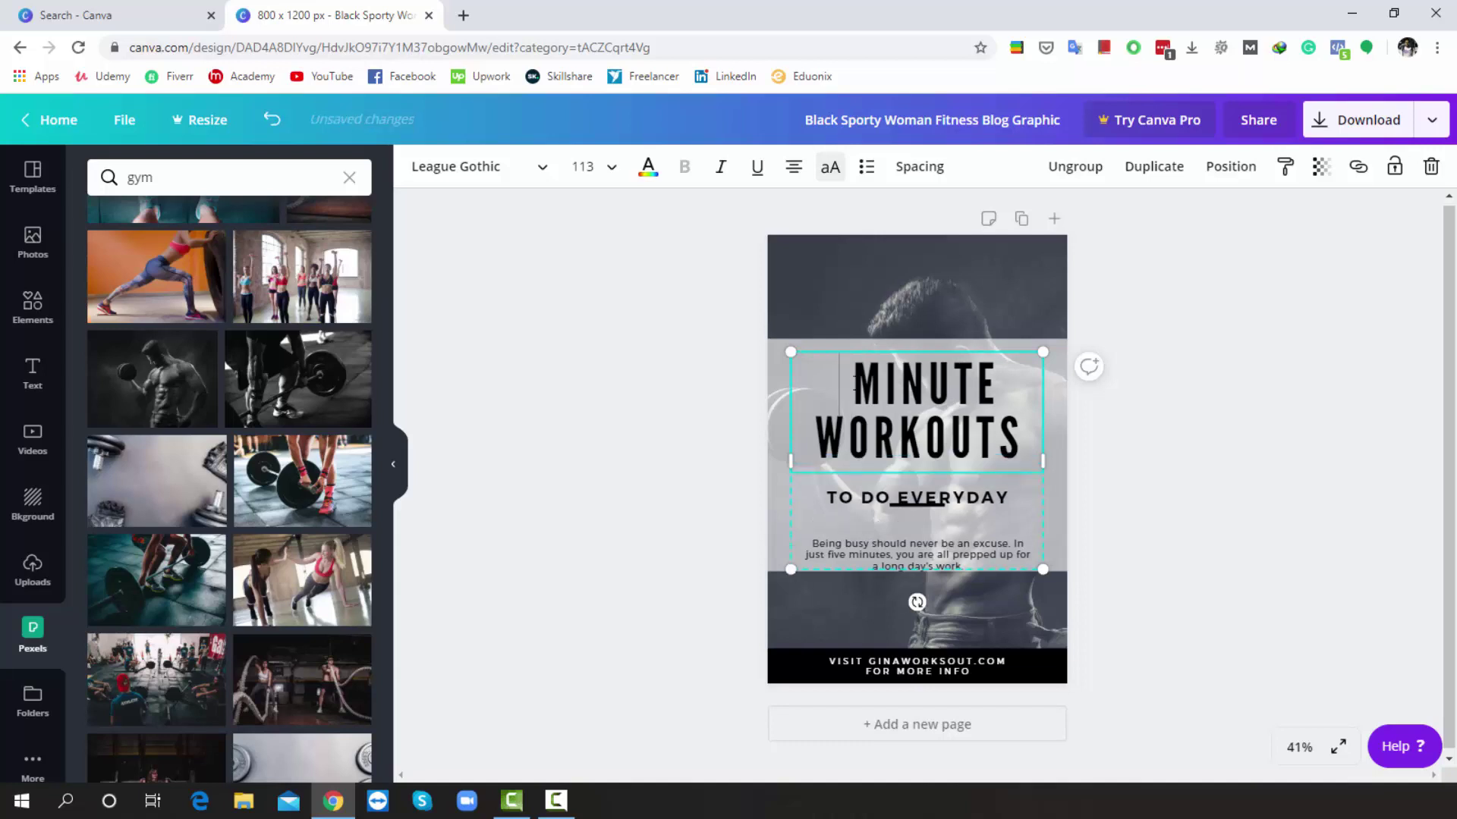
type("10")
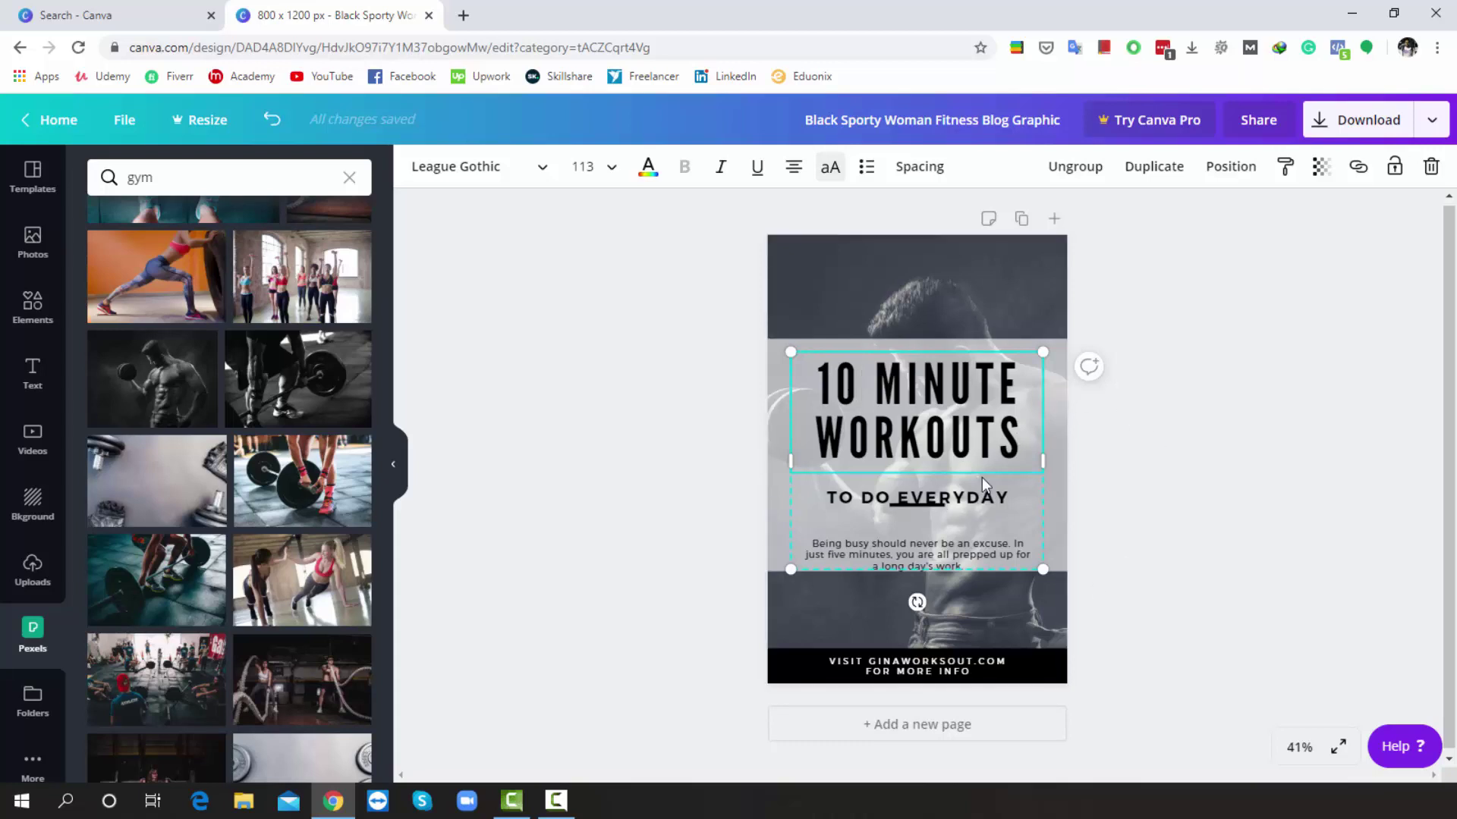
left_click(826, 258)
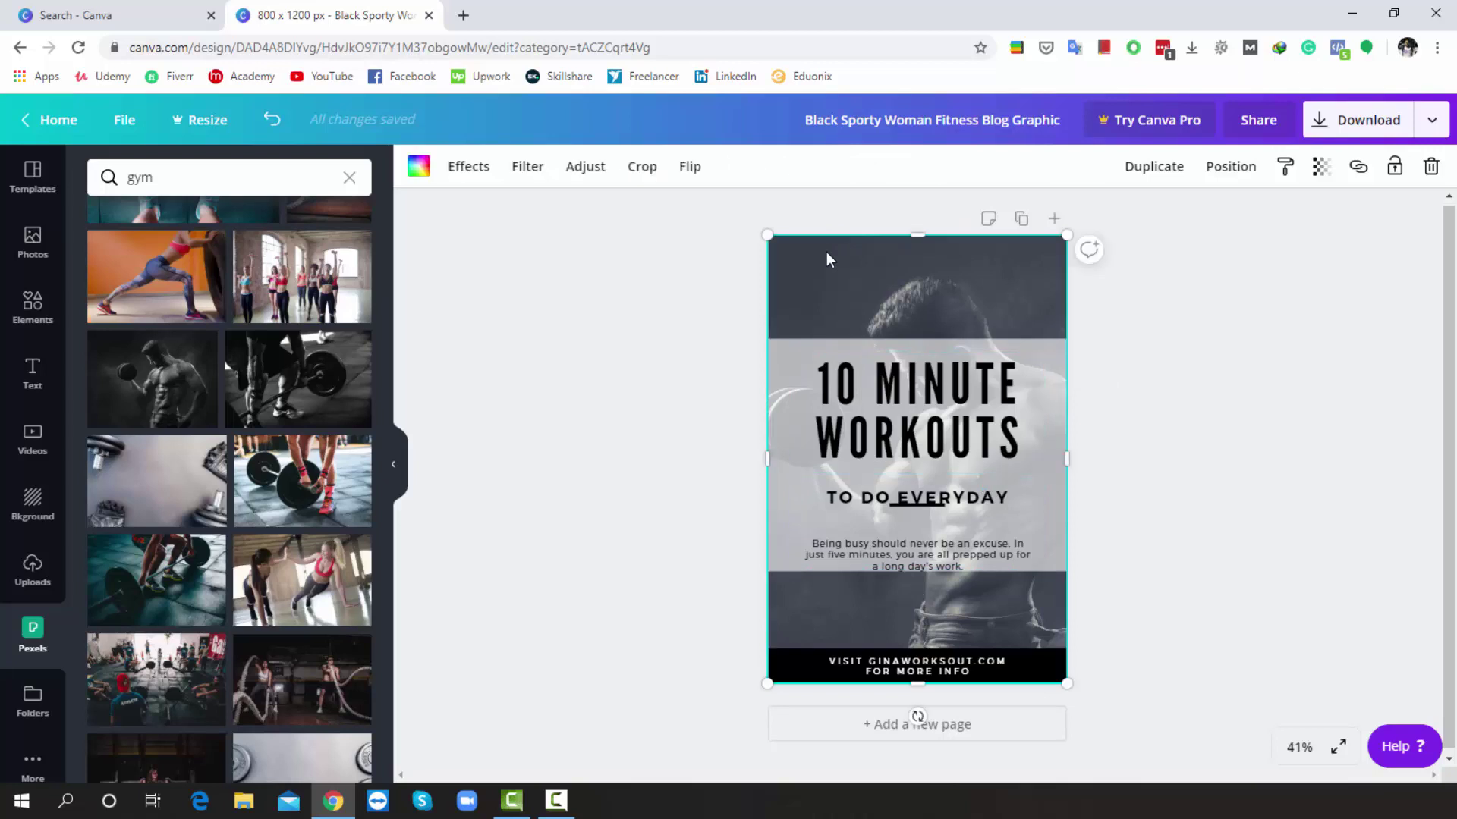
Replace the site name in the black footer text so its first line reads "VISIT MYWEBSITE.COM"
left_click(914, 660)
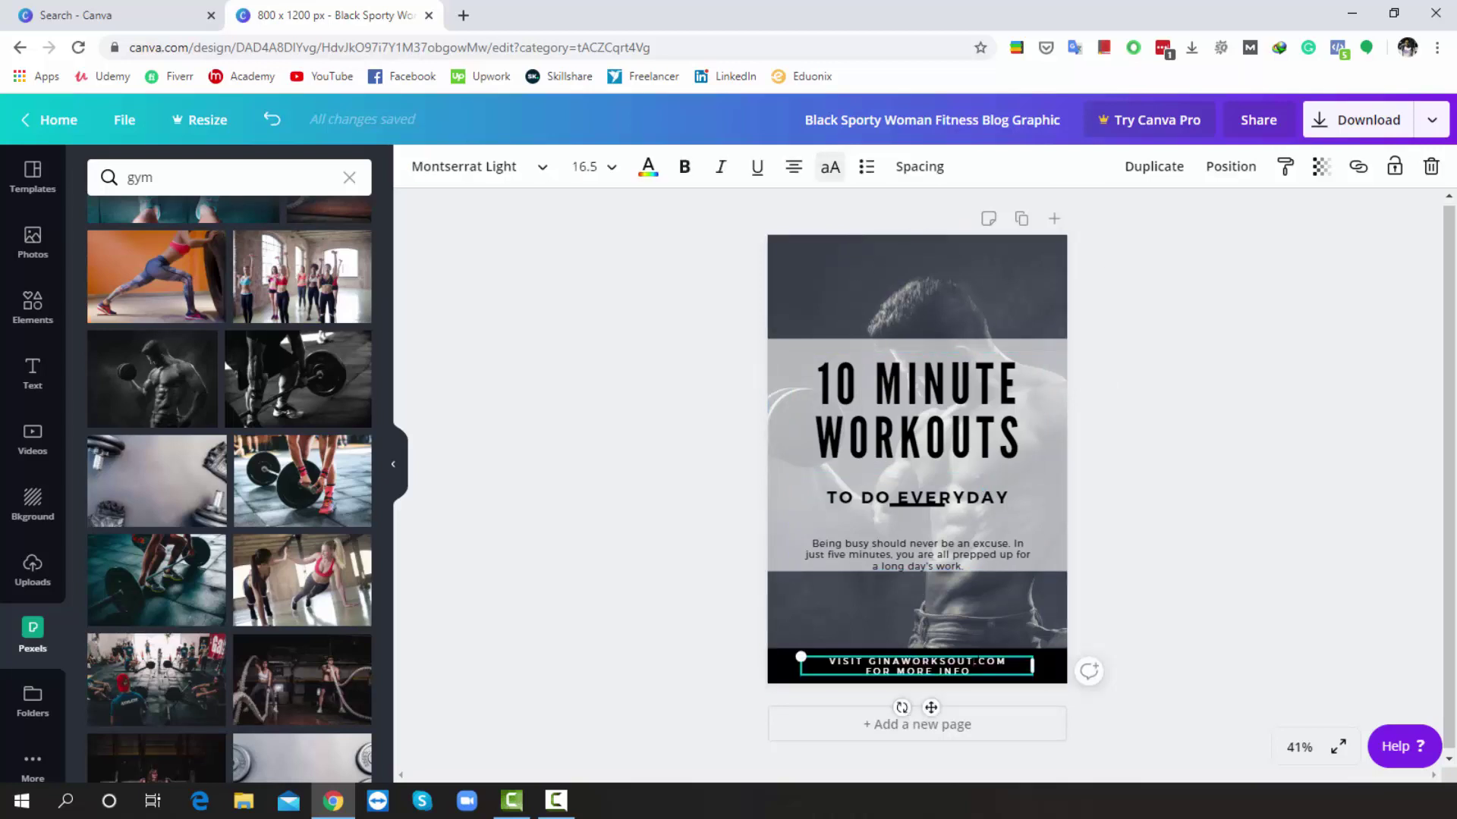
key("BackSpace")
key("BackSpace")
key("BackSpace")
key("BackSpace")
key("BackSpace")
key("BackSpace")
key("BackSpace")
key("BackSpace")
key("BackSpace")
key("BackSpace")
key("BackSpace")
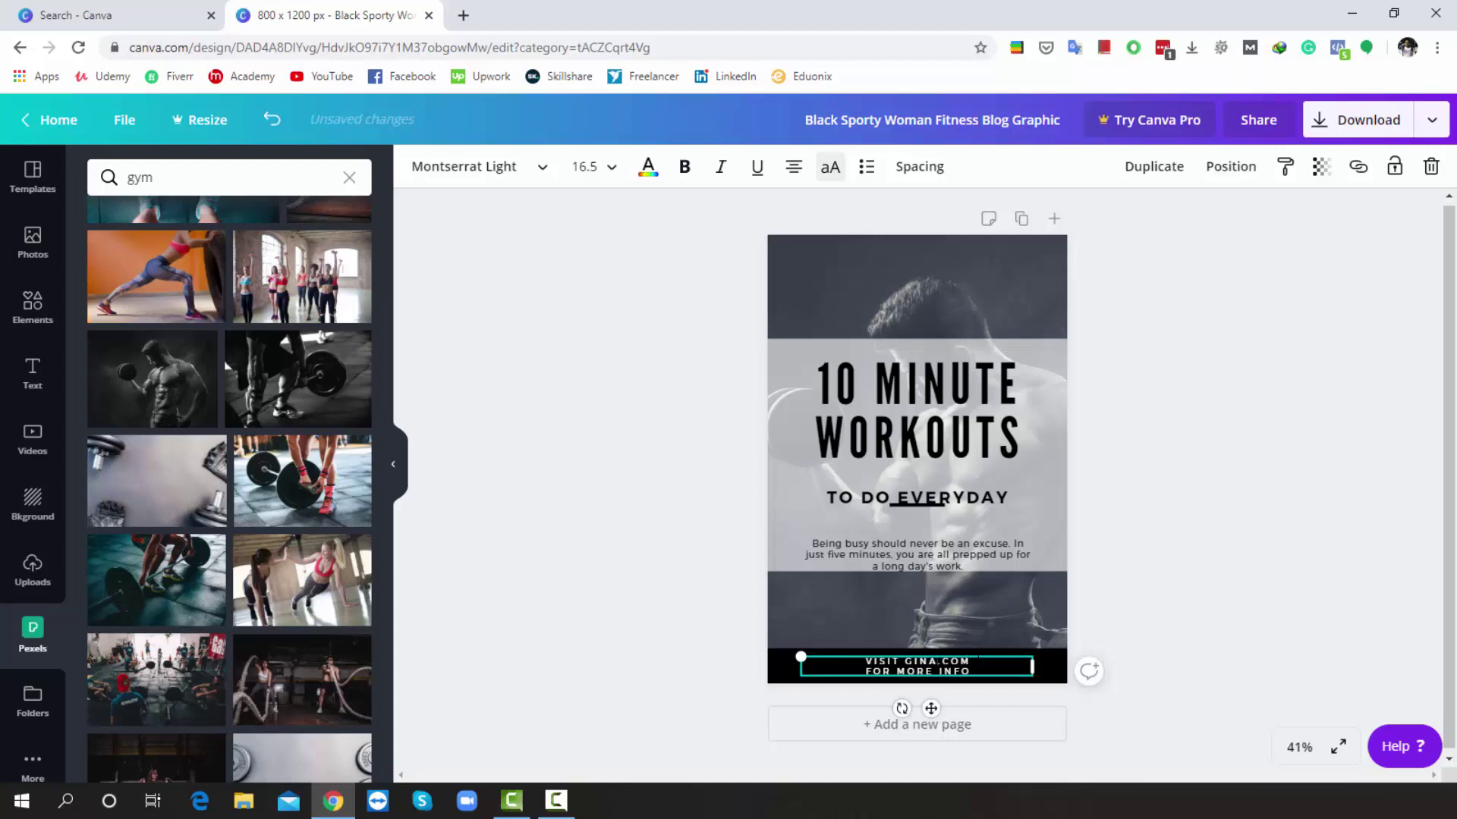
key("BackSpace")
type("mywebsite")
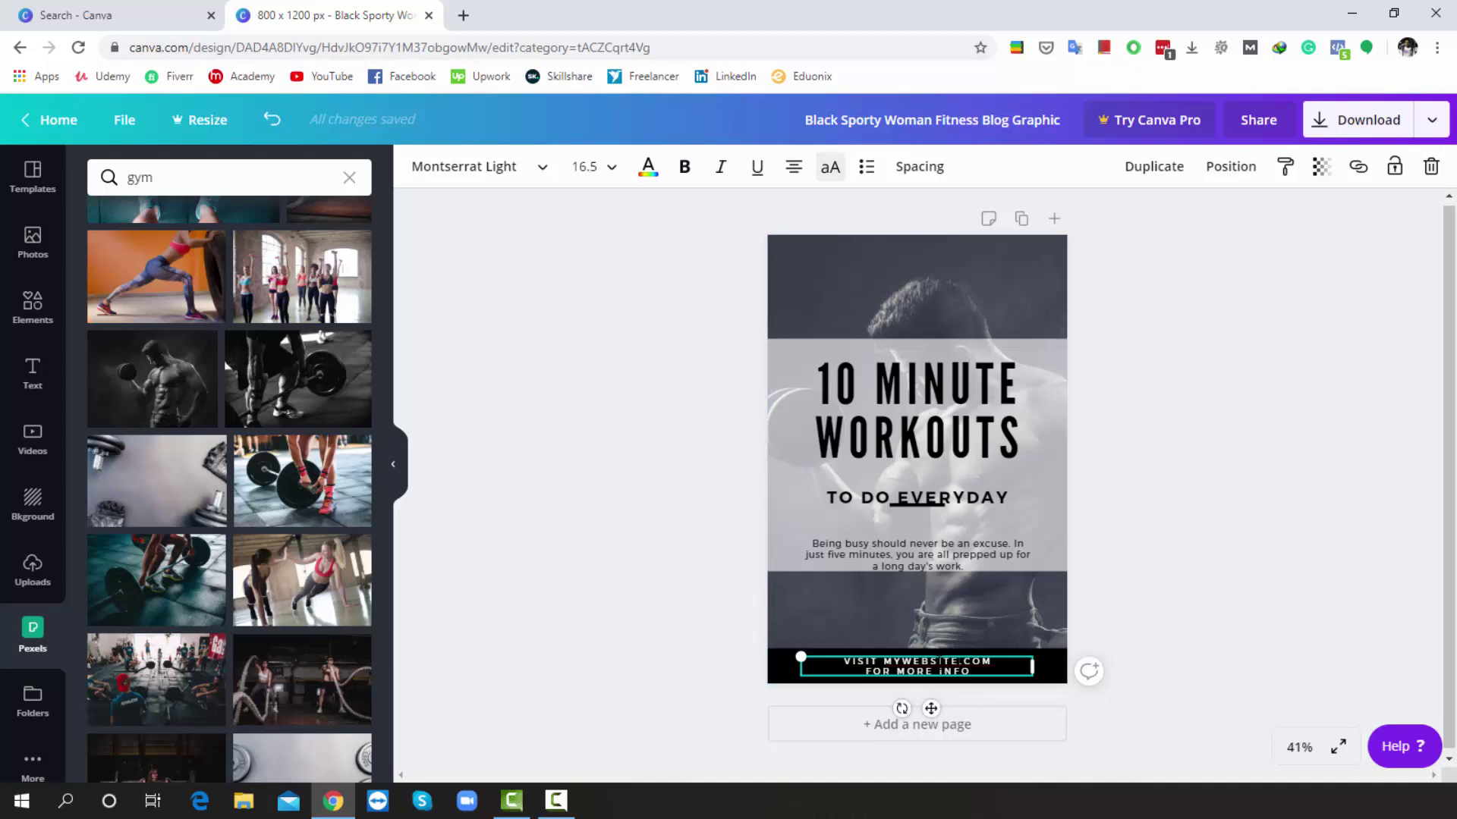
Ungroup the central text block, then lengthen the black divider line and center it between "WORKOUTS" and "TO DO EVERYDAY"
left_click(932, 448)
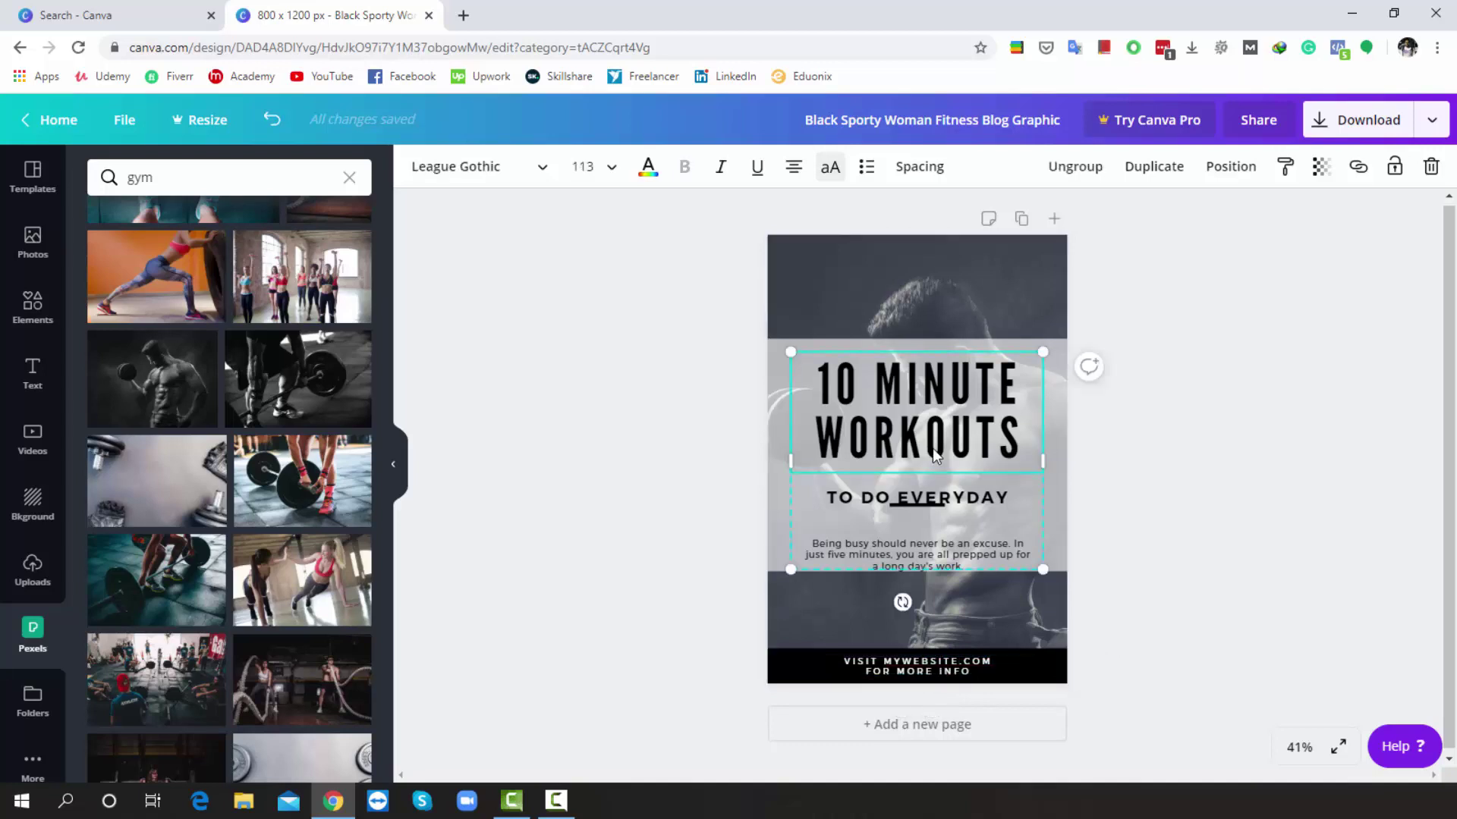
left_click(1092, 167)
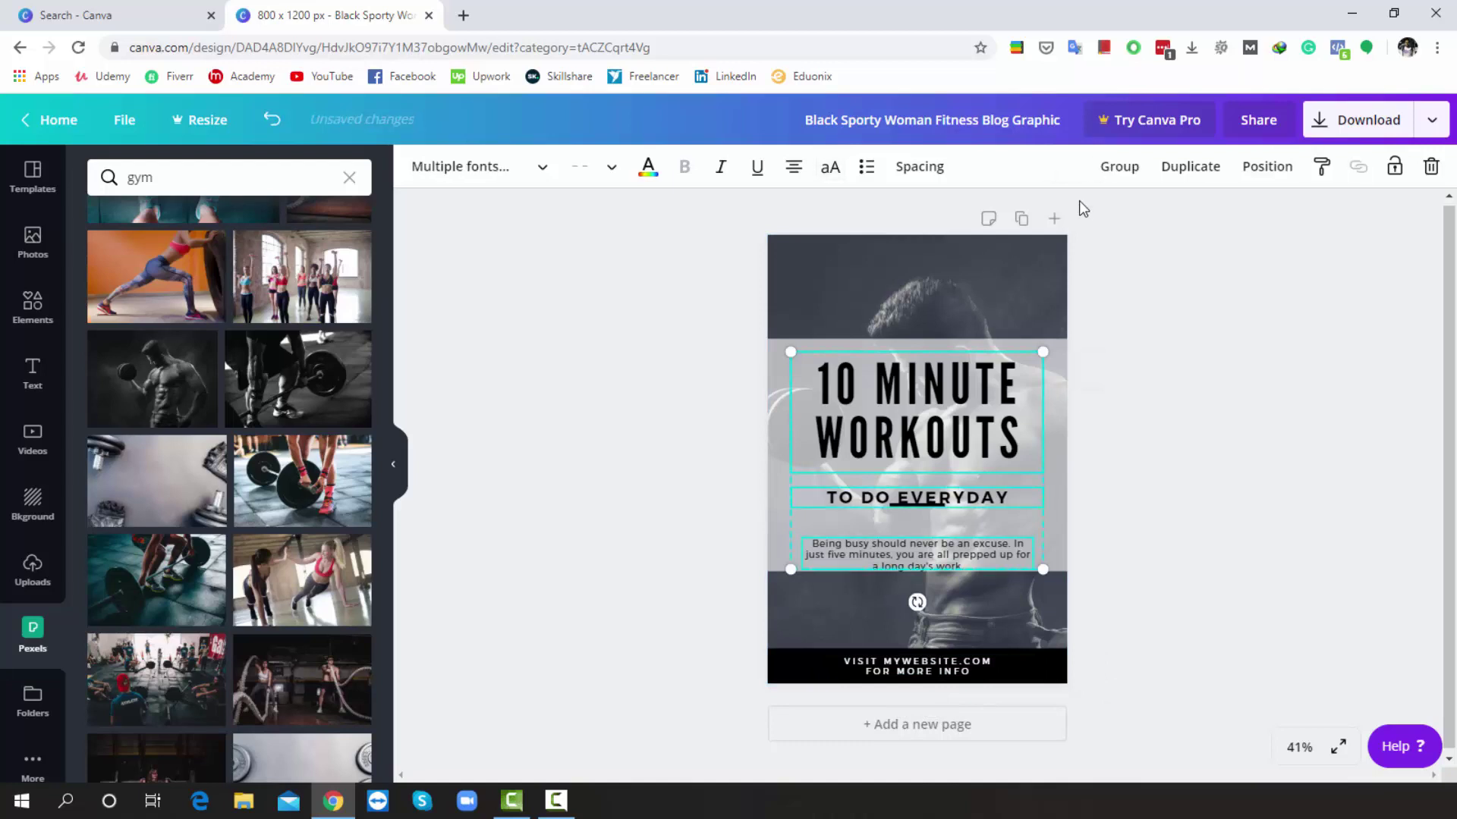
left_click(936, 505)
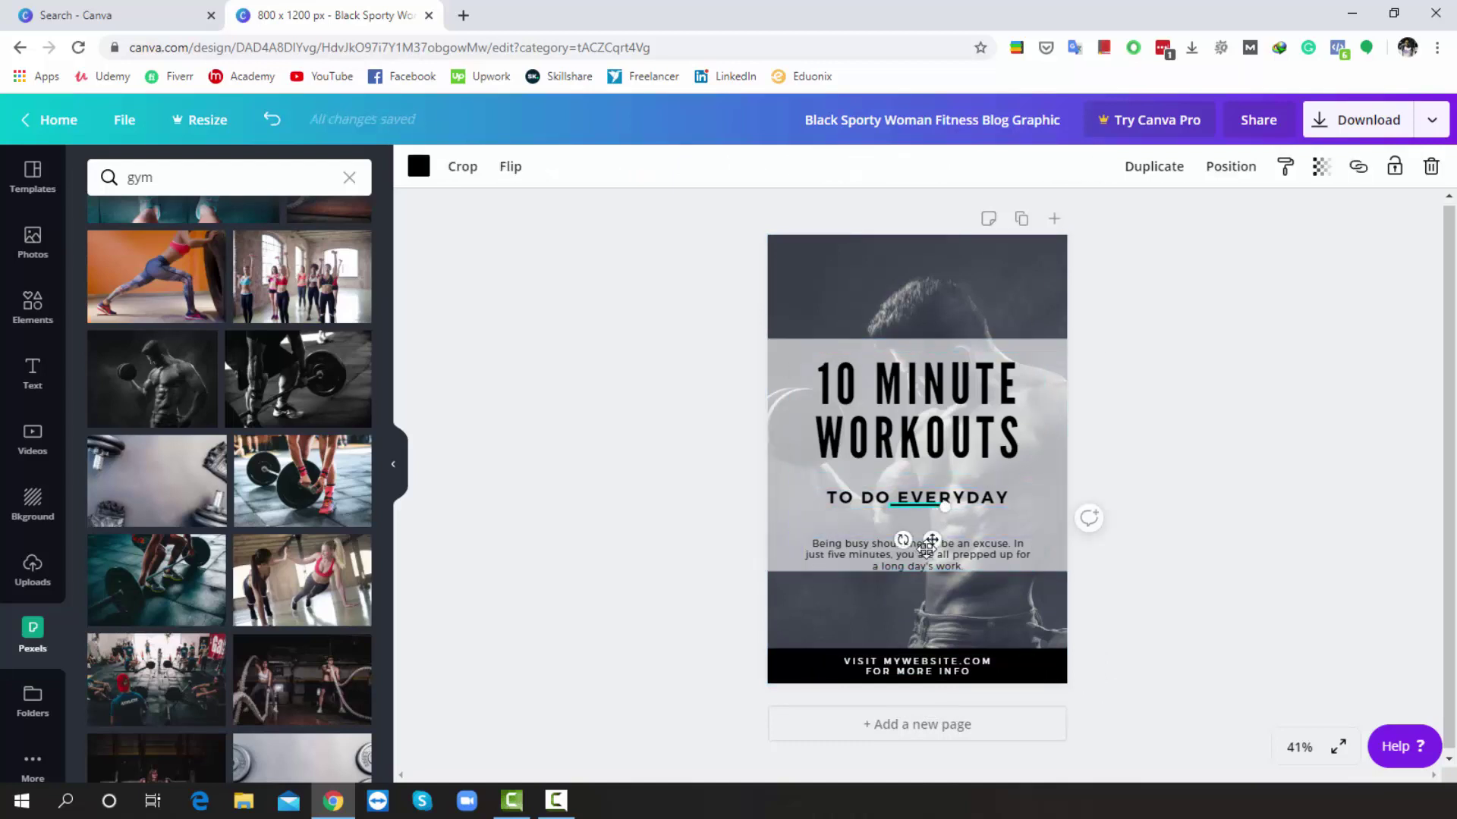
left_click_drag(931, 540, 1010, 468)
left_click_drag(962, 510, 931, 511)
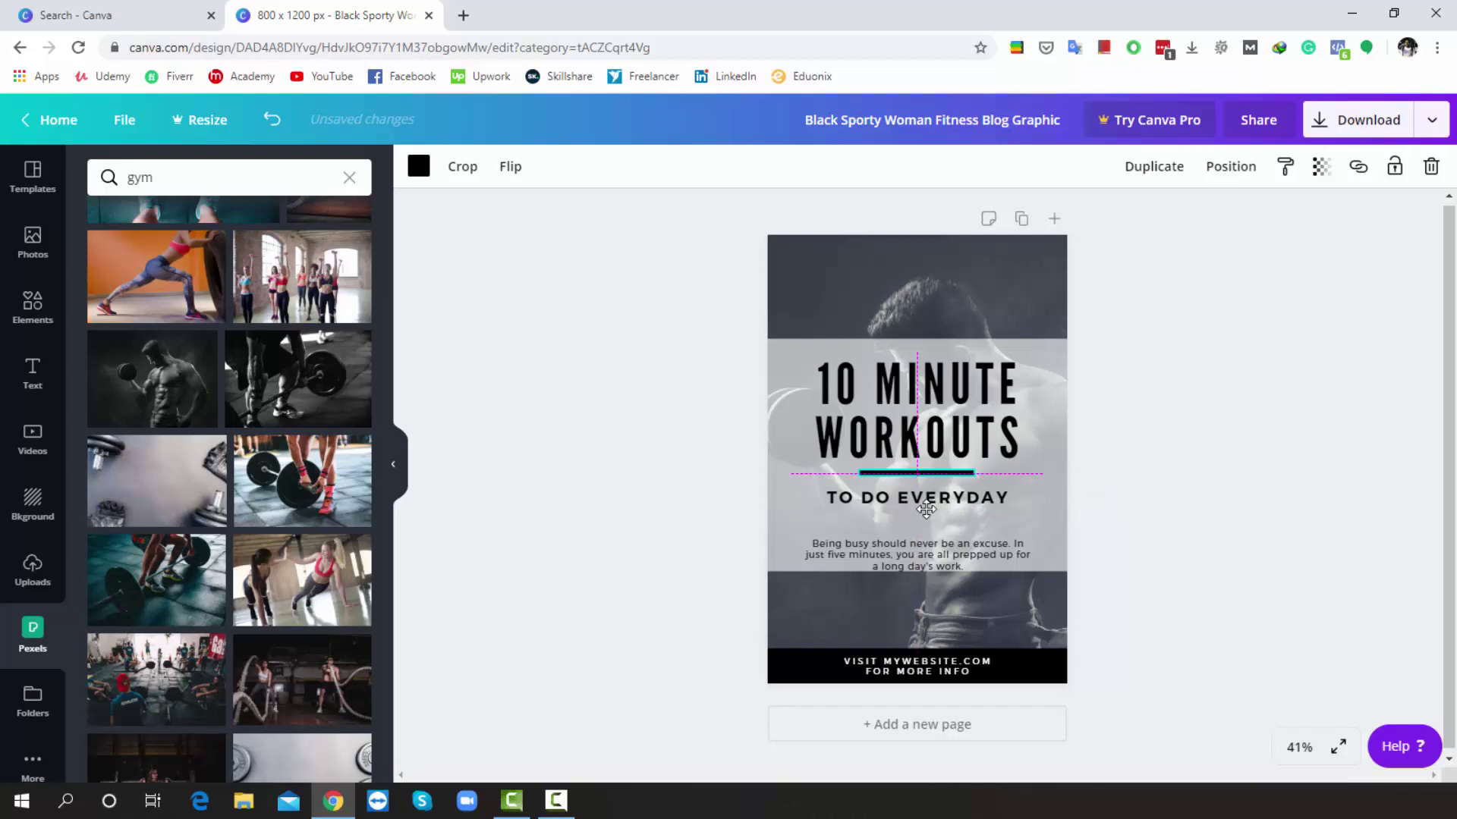
left_click(964, 522)
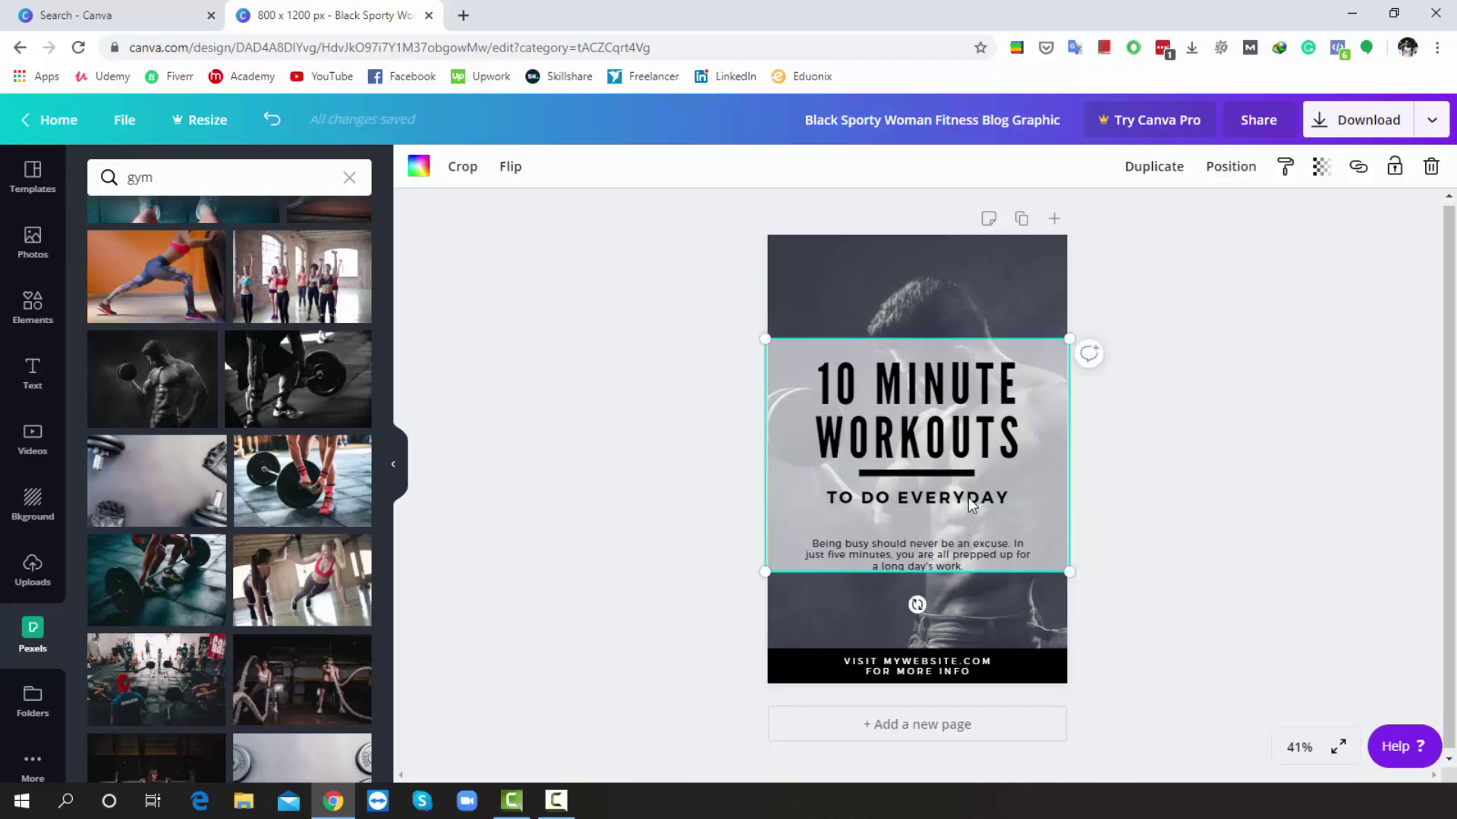
left_click(1169, 440)
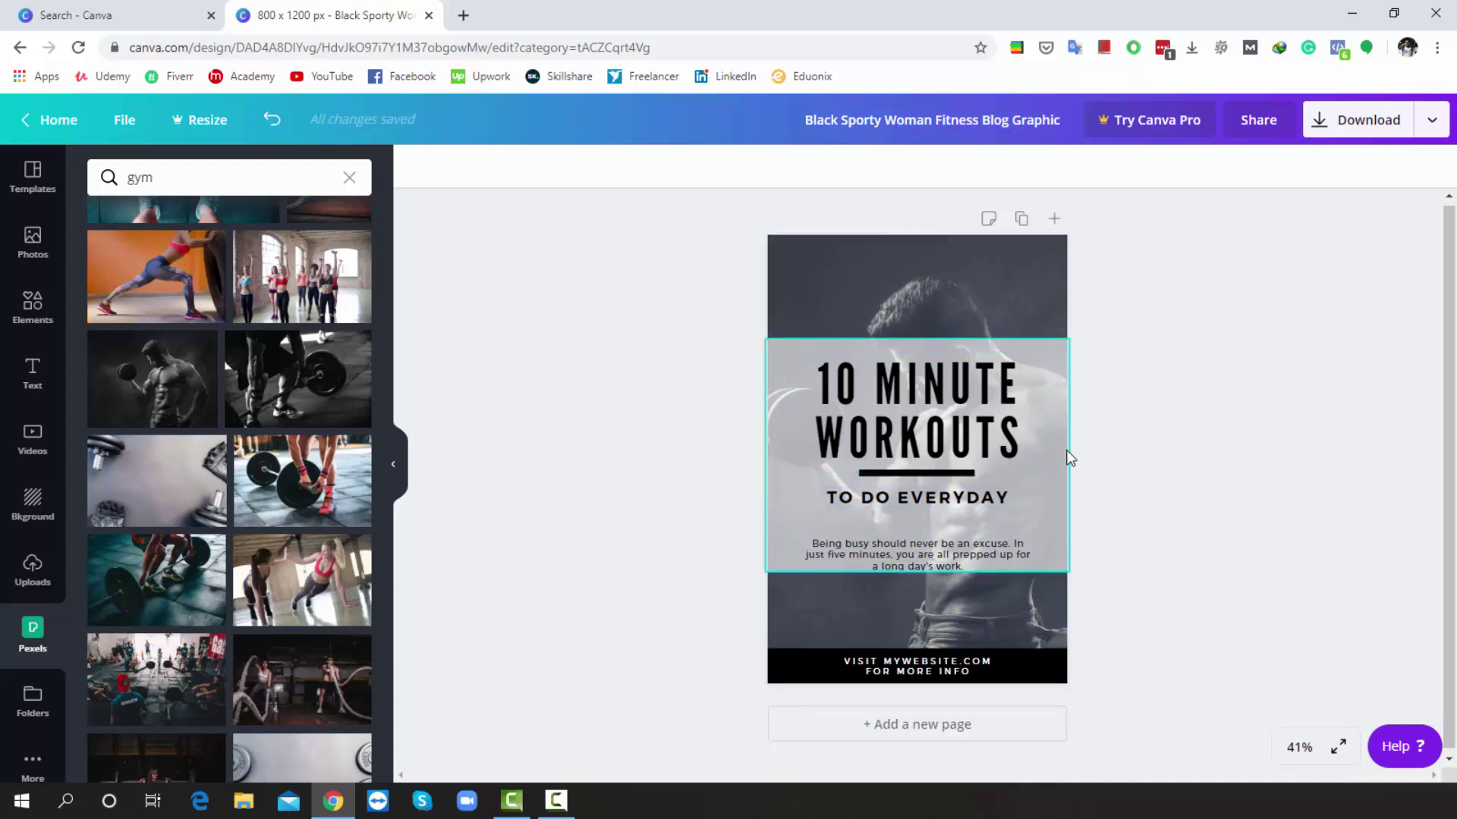
Download the finished design with PNG as the file type and open the downloaded image file
left_click(1430, 121)
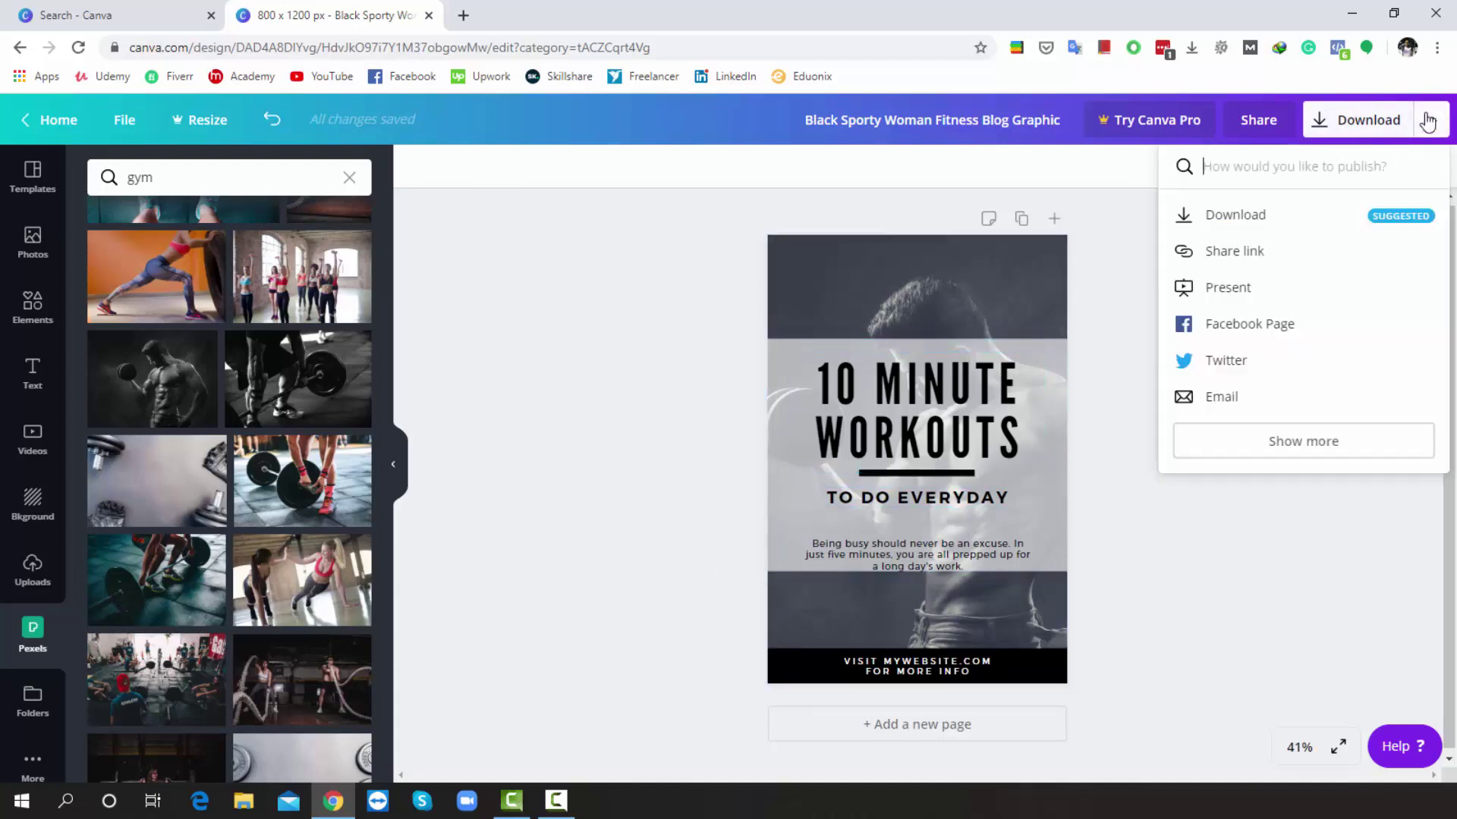
left_click(1208, 215)
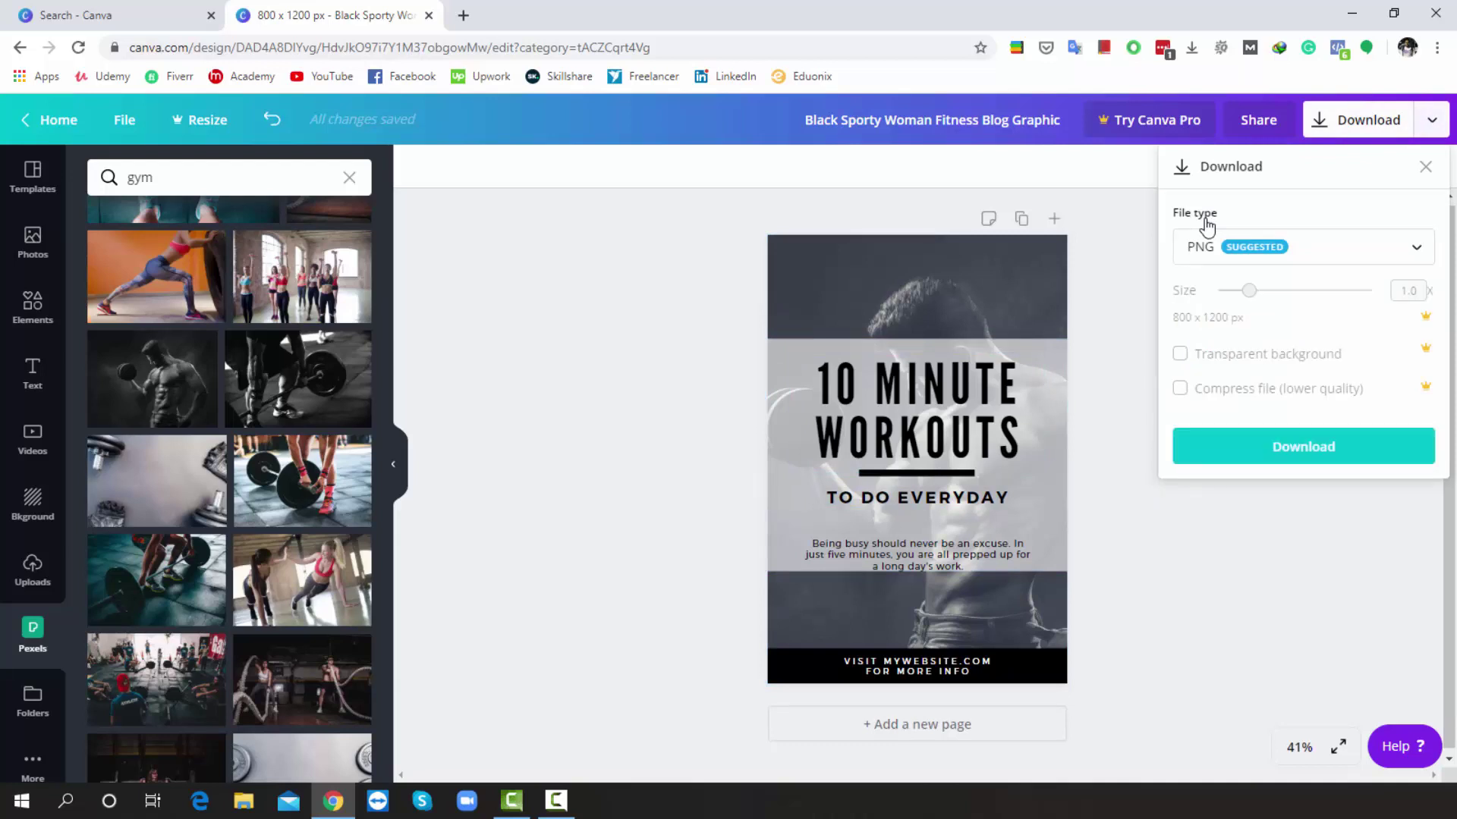
left_click(1405, 260)
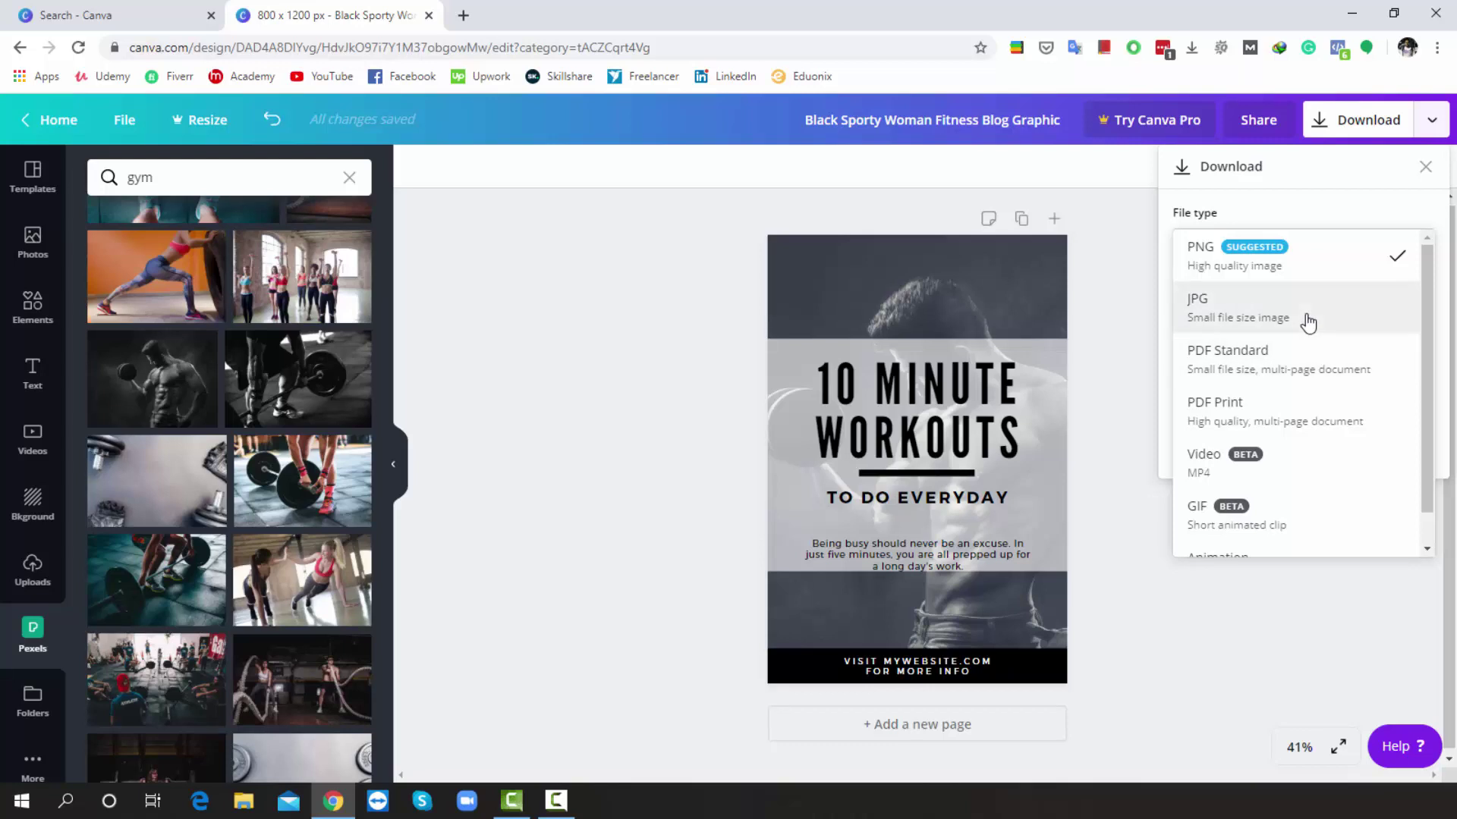
left_click(1210, 257)
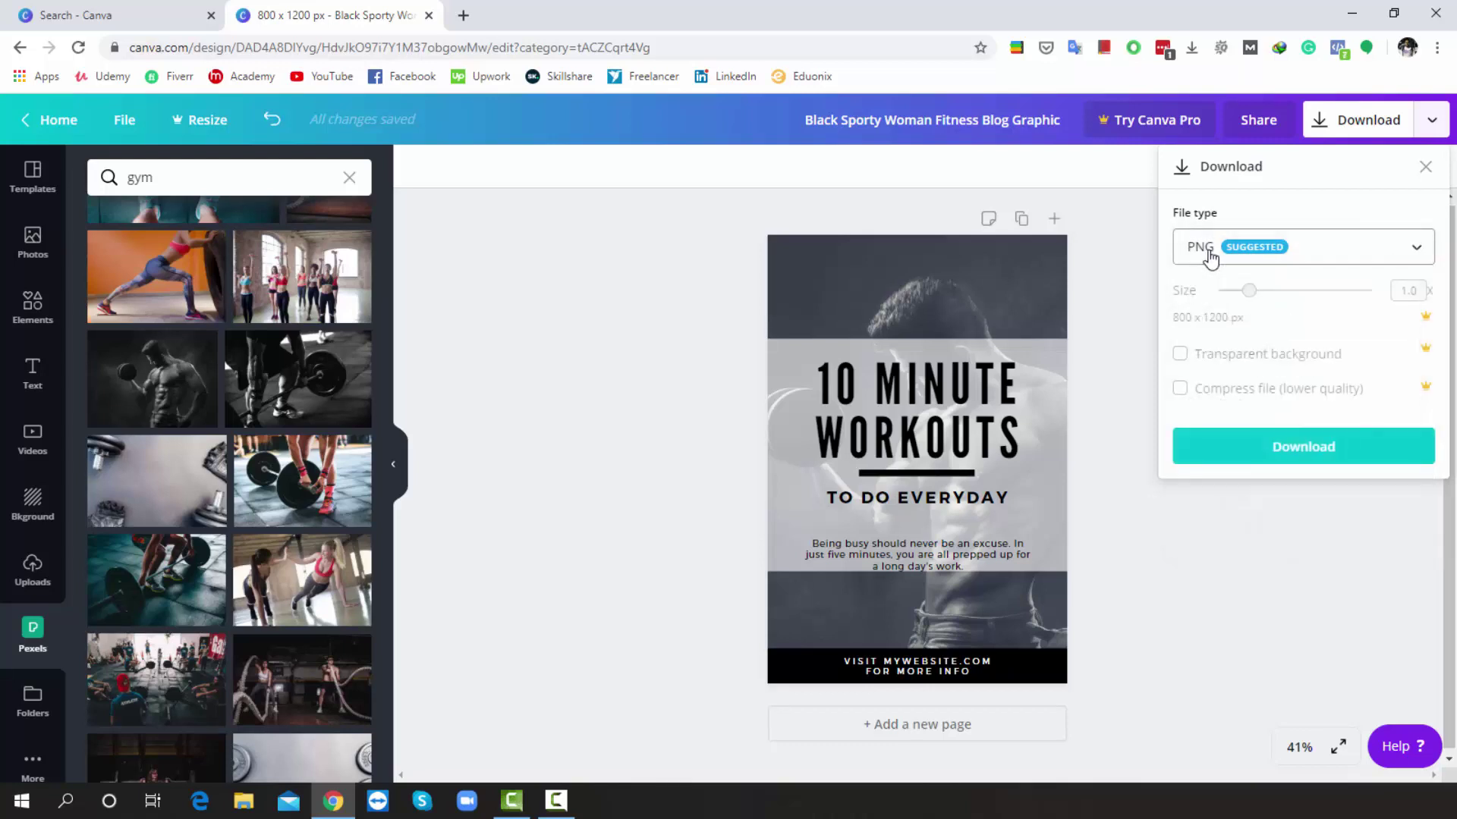
left_click(1323, 441)
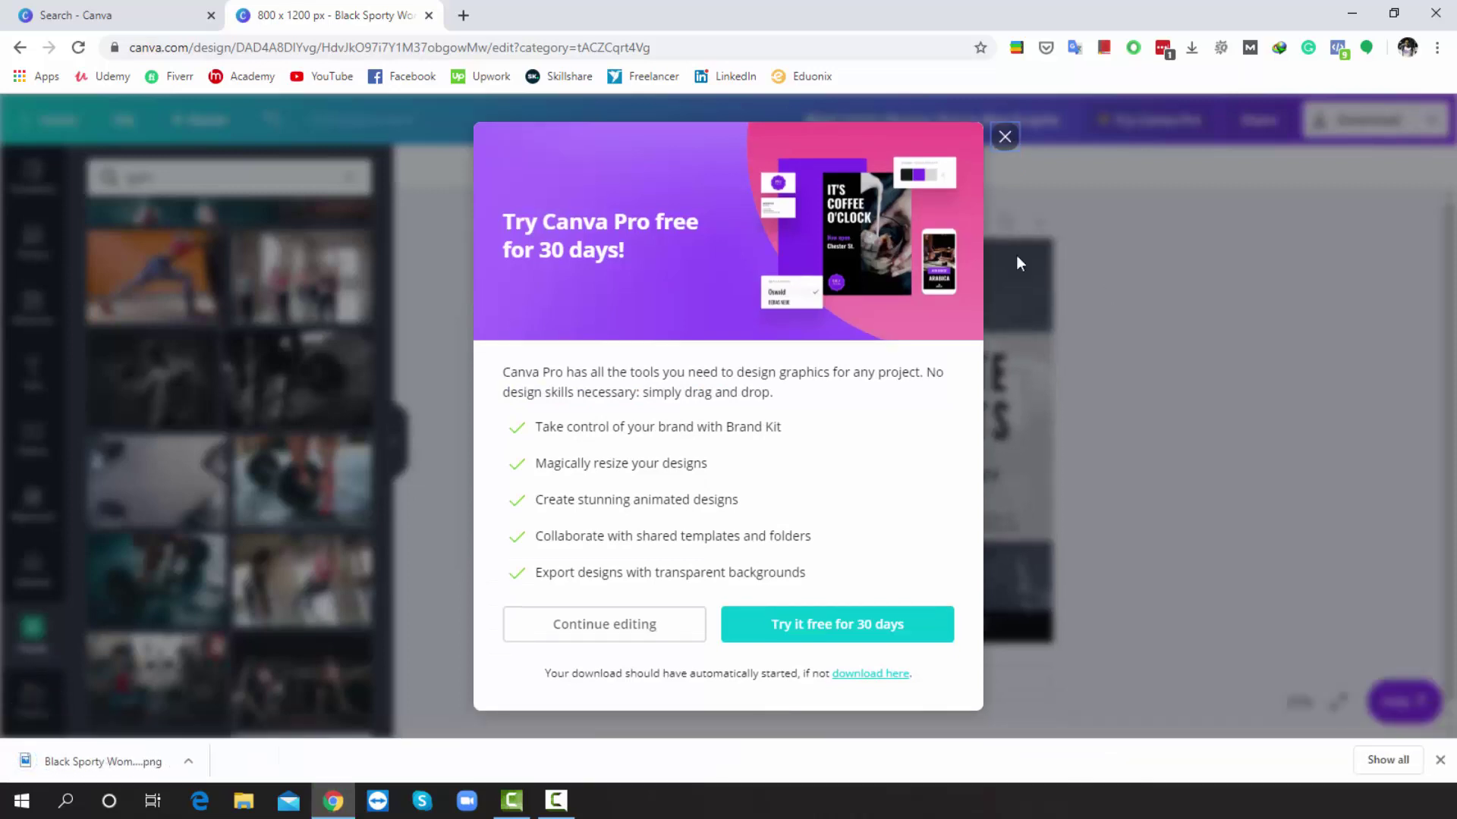
left_click(82, 766)
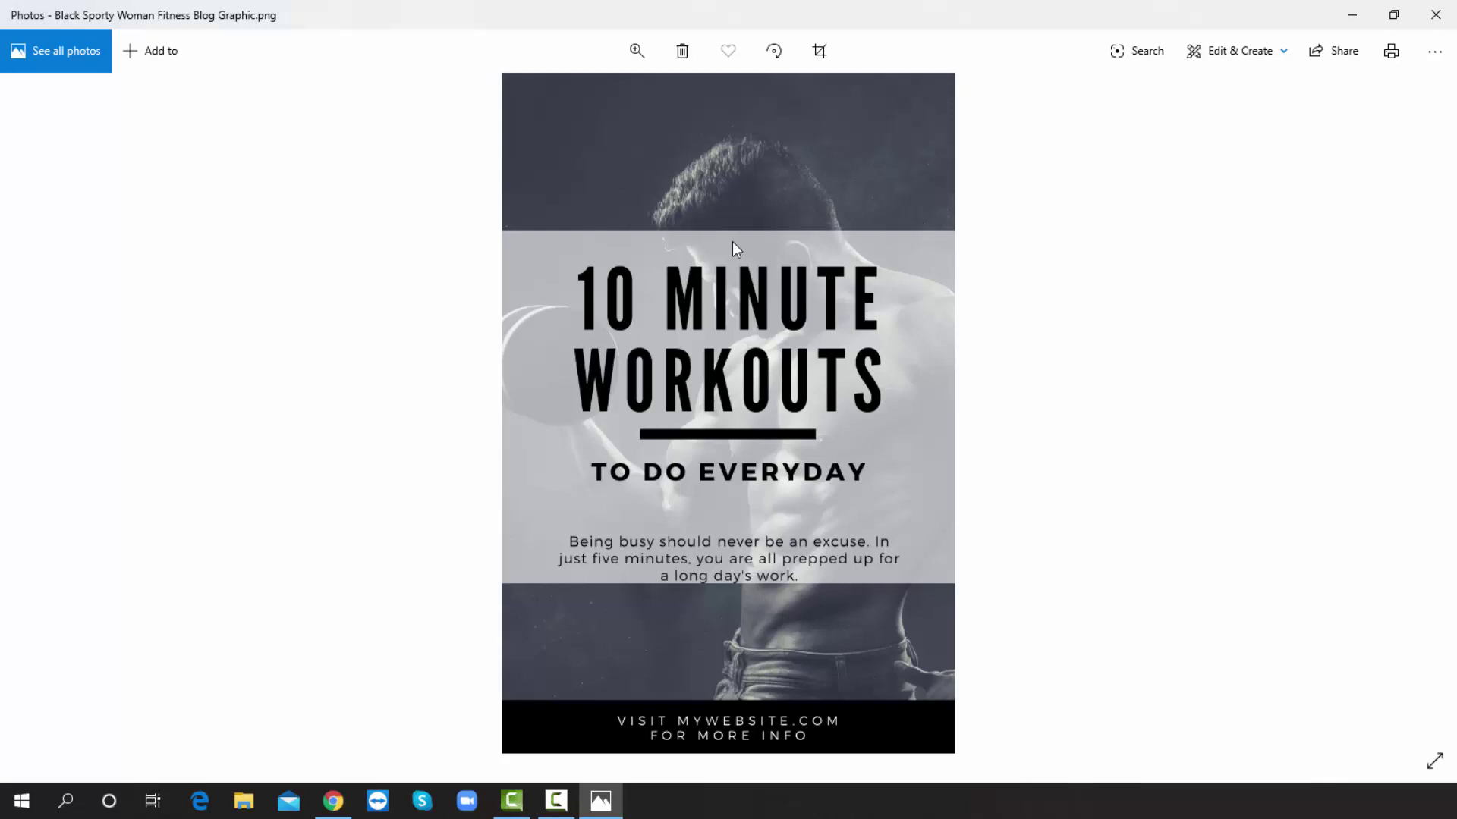
Switch to Chrome and search Google for "blog graphics" in a new tab
left_click(328, 811)
left_click(463, 15)
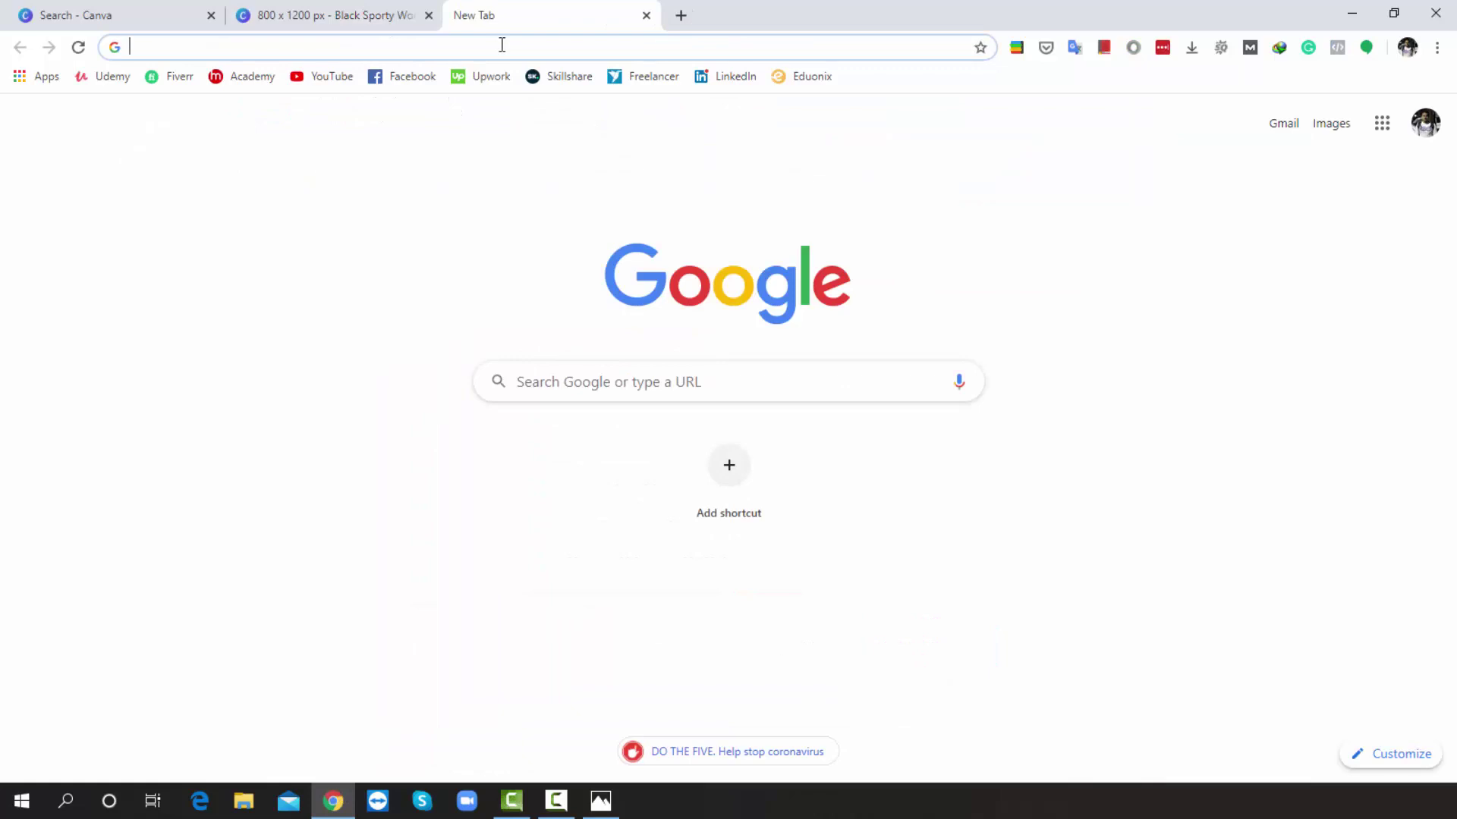
type("bl")
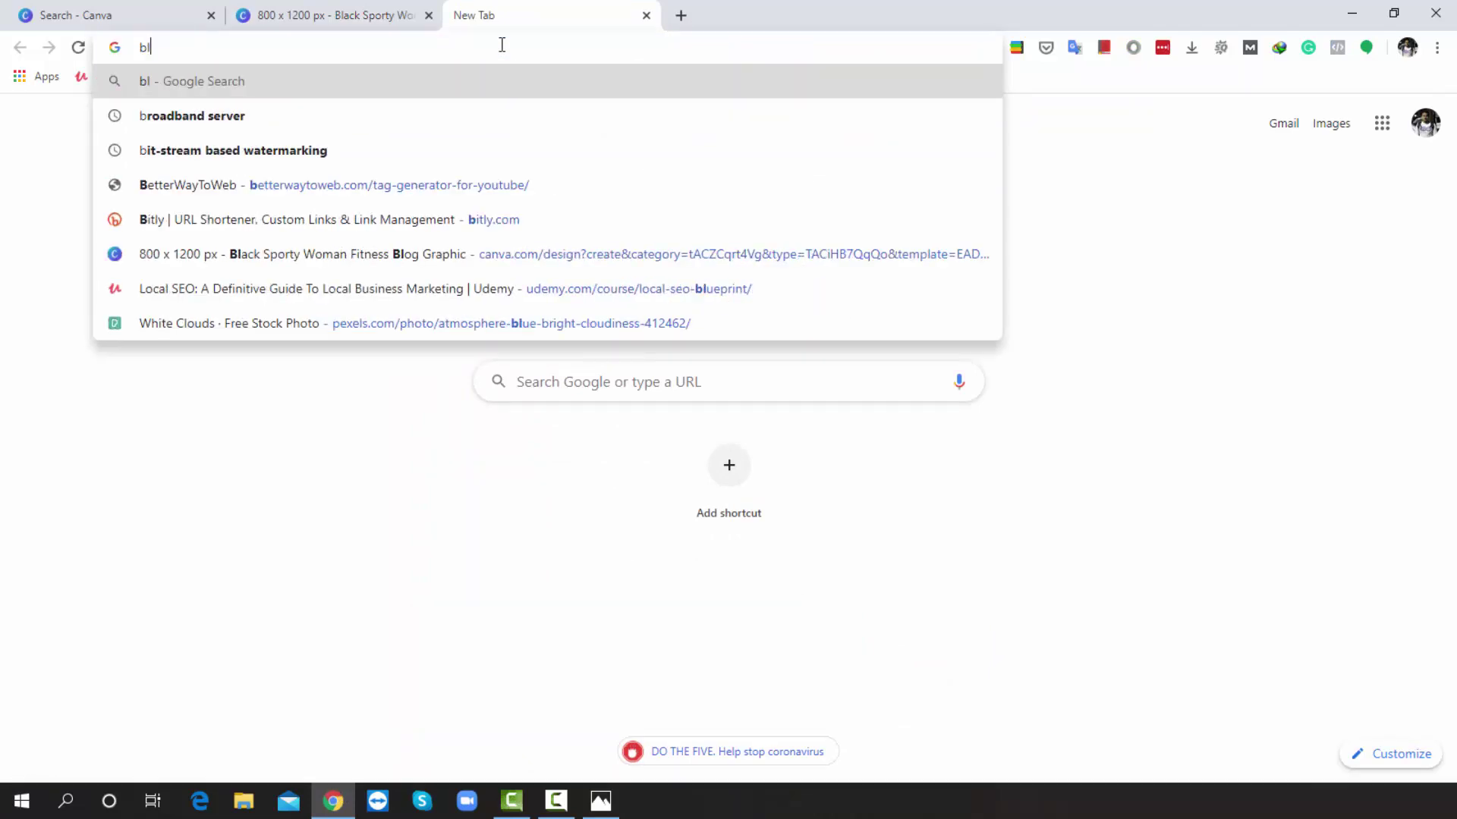
type("og gra")
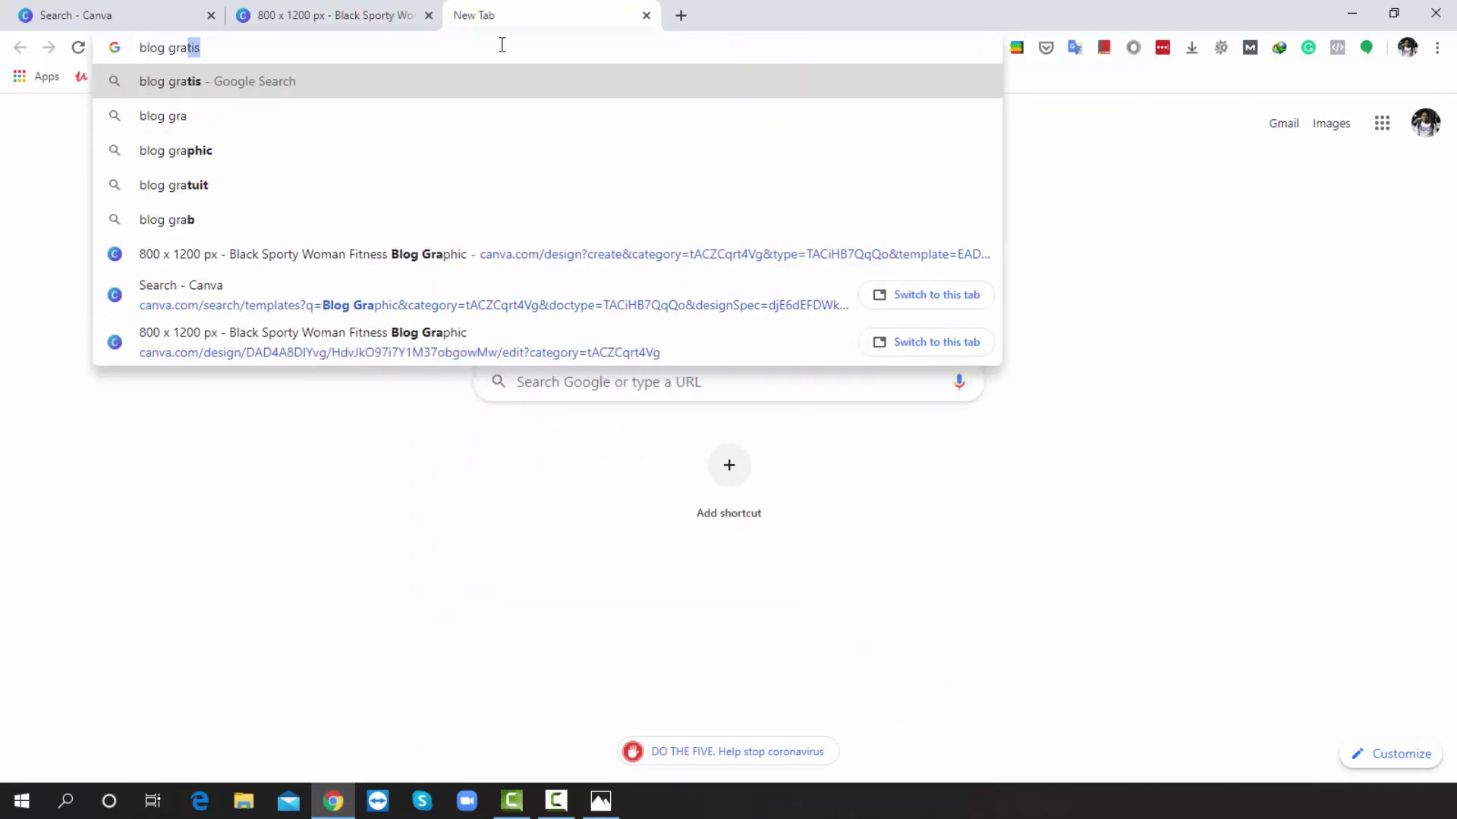
type("phics")
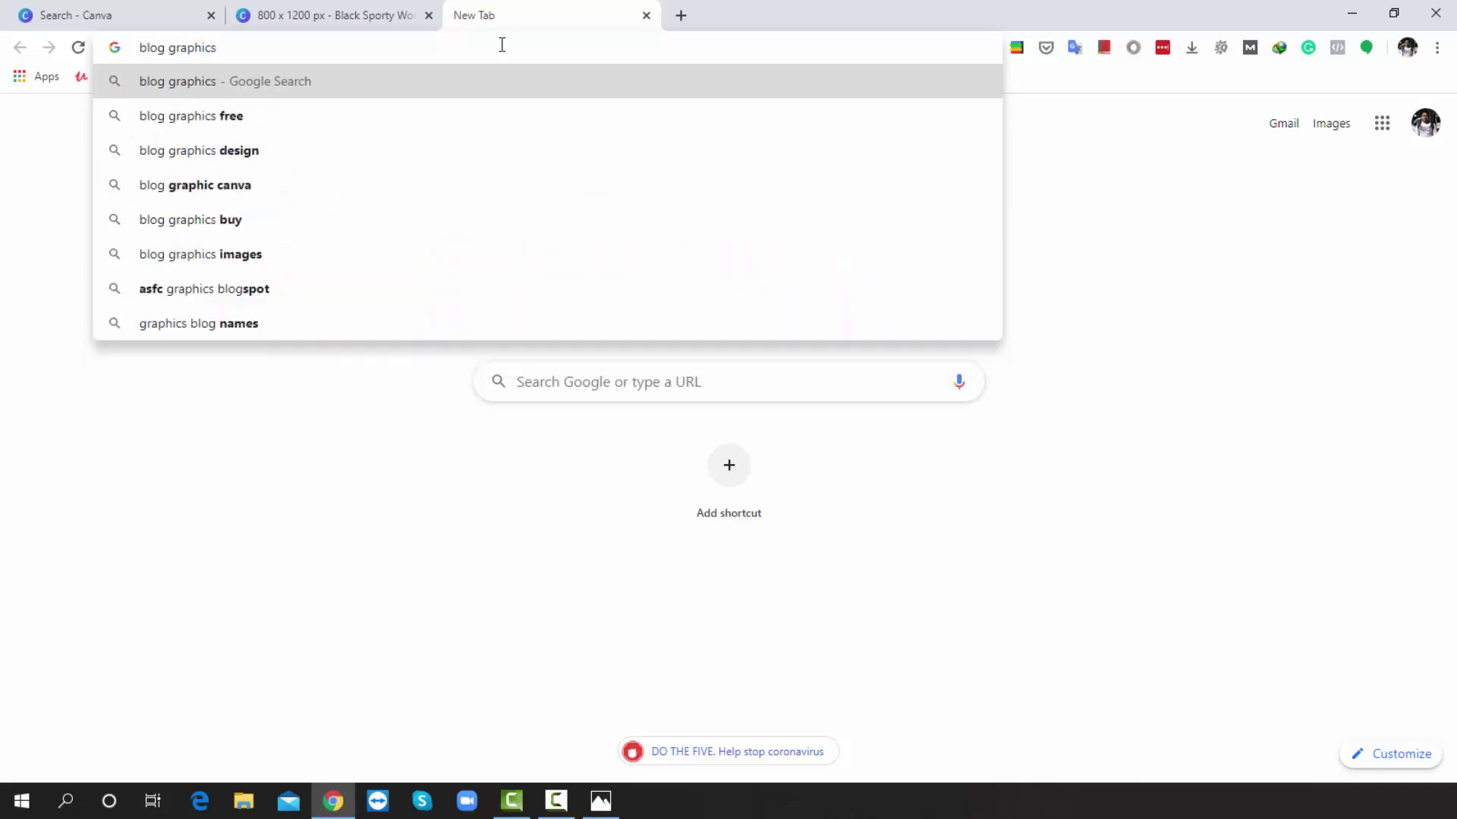
key("Return")
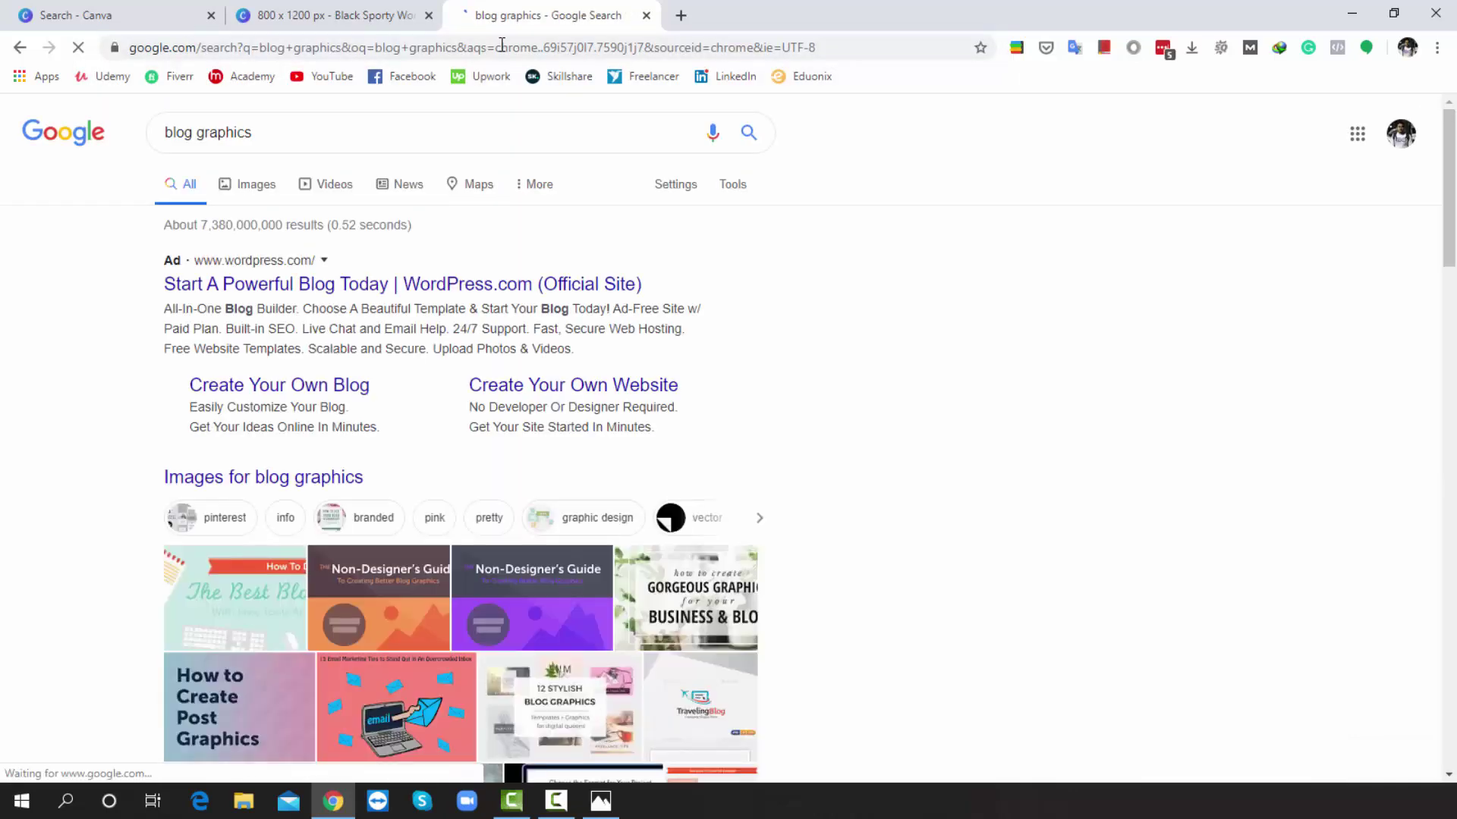
Show the image results for the search, narrow them to "blog post" and browse the example graphics
left_click(258, 195)
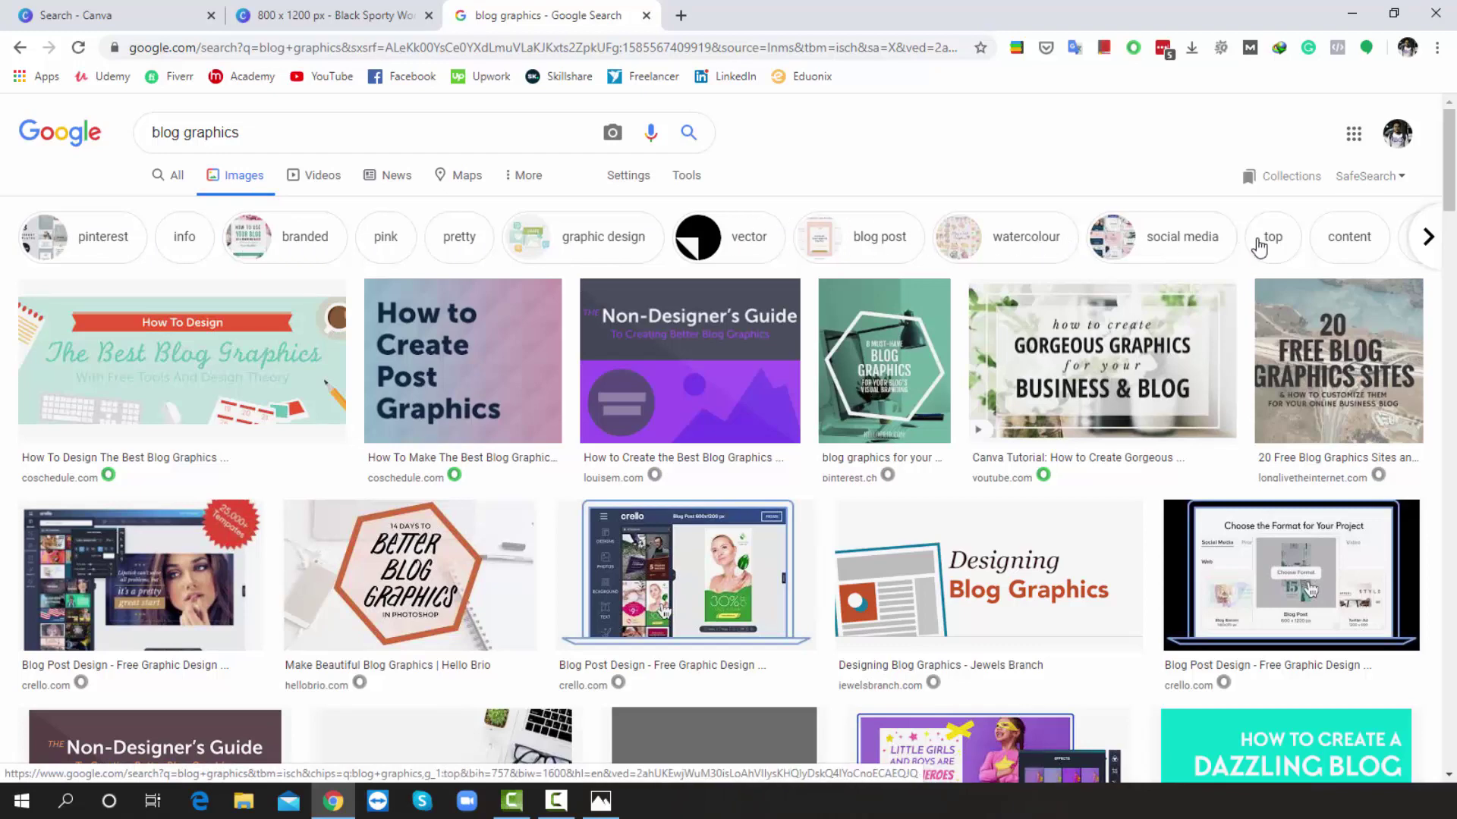
left_click(856, 241)
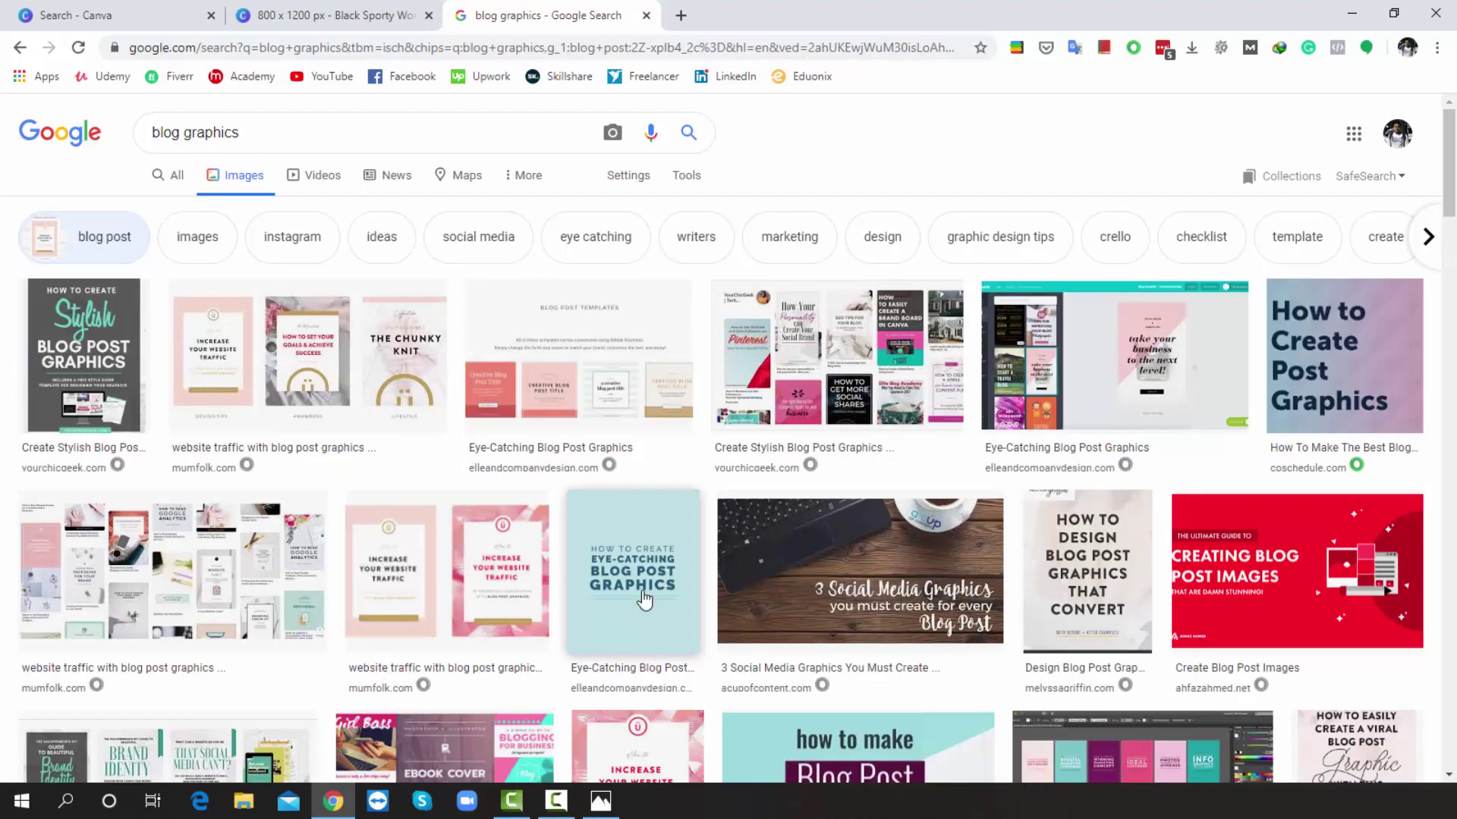
scroll(643, 599, "down", 10)
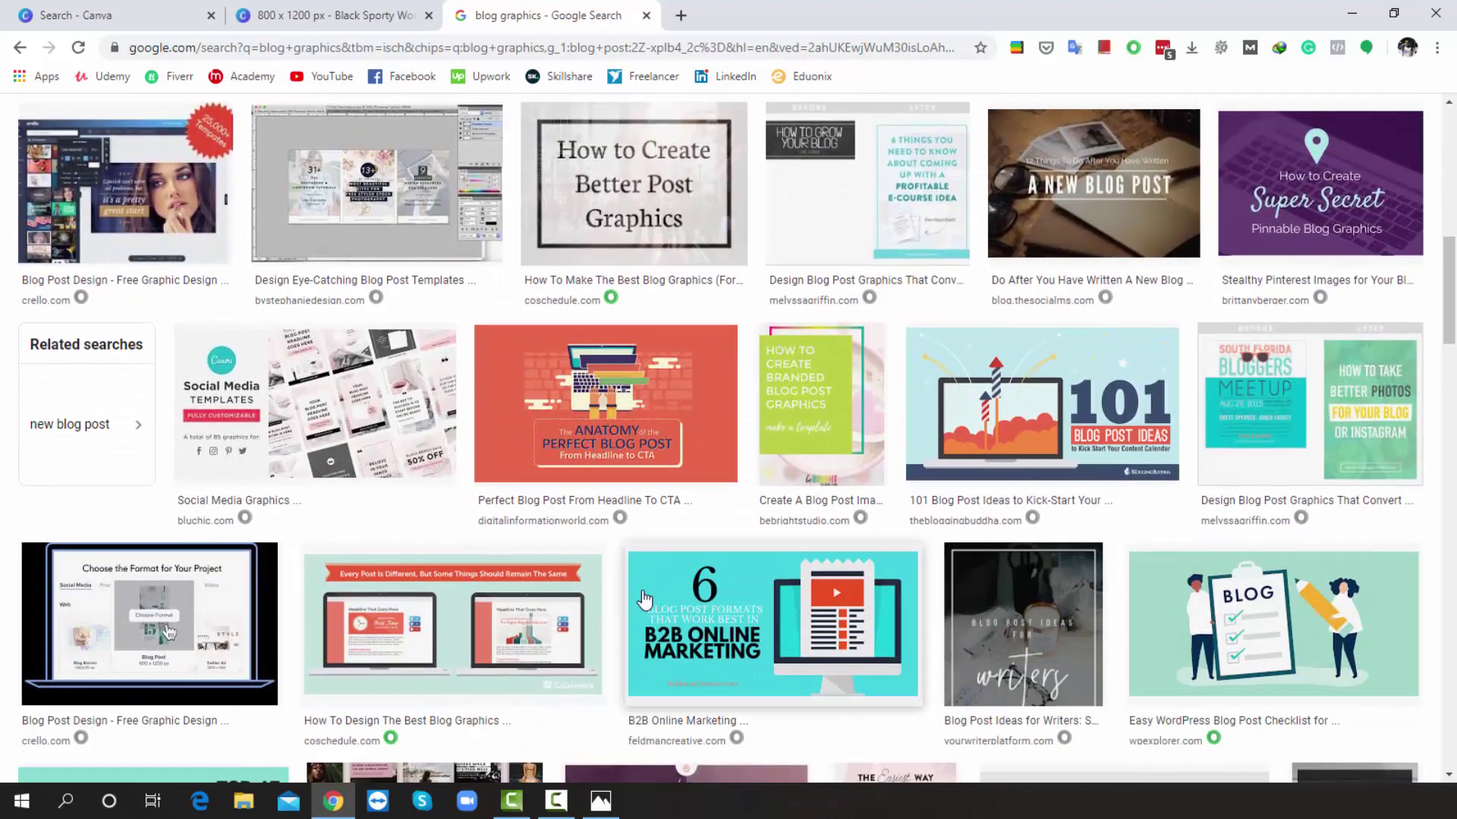
scroll(643, 599, "down", 10)
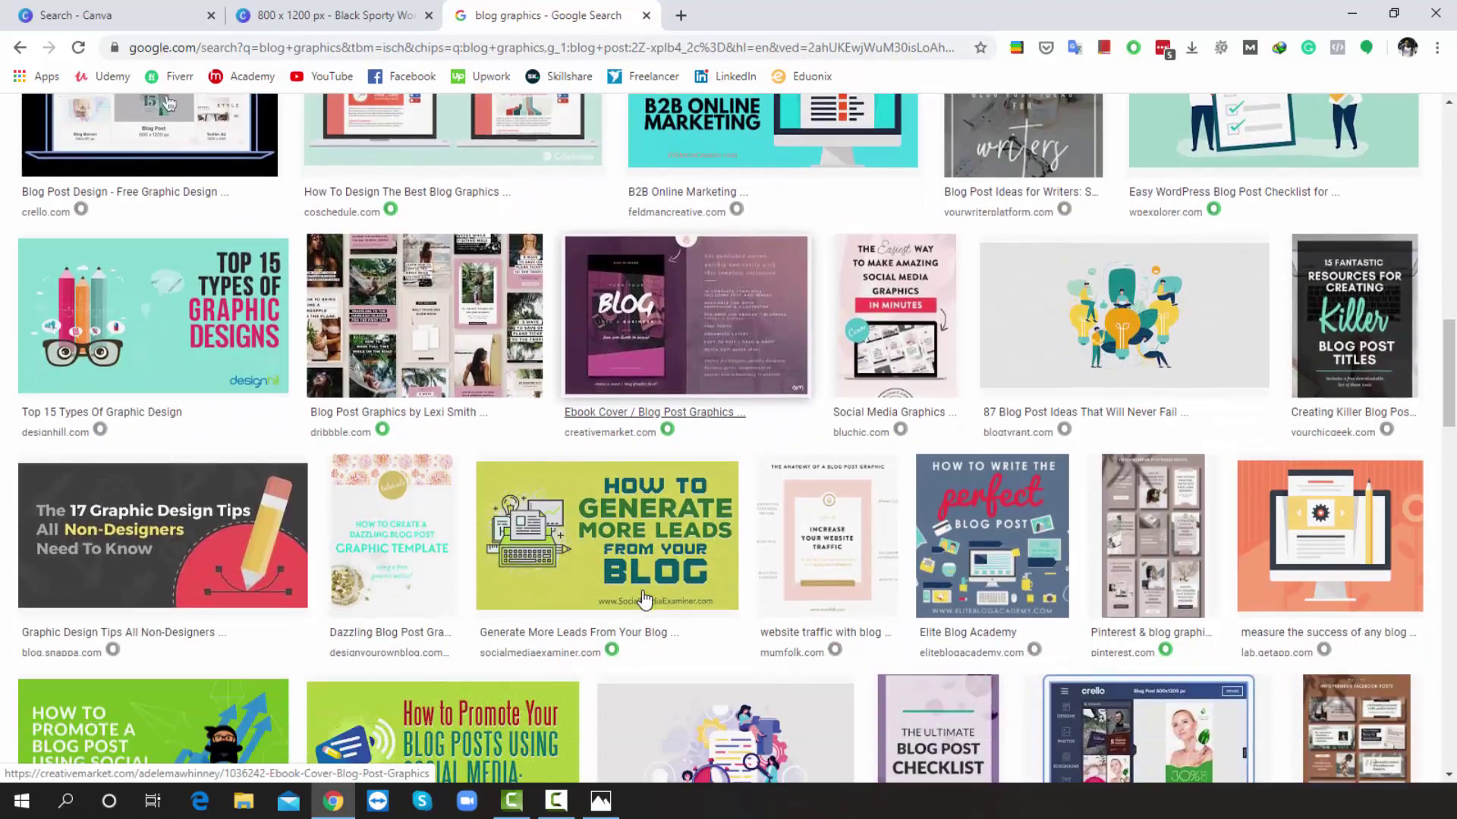